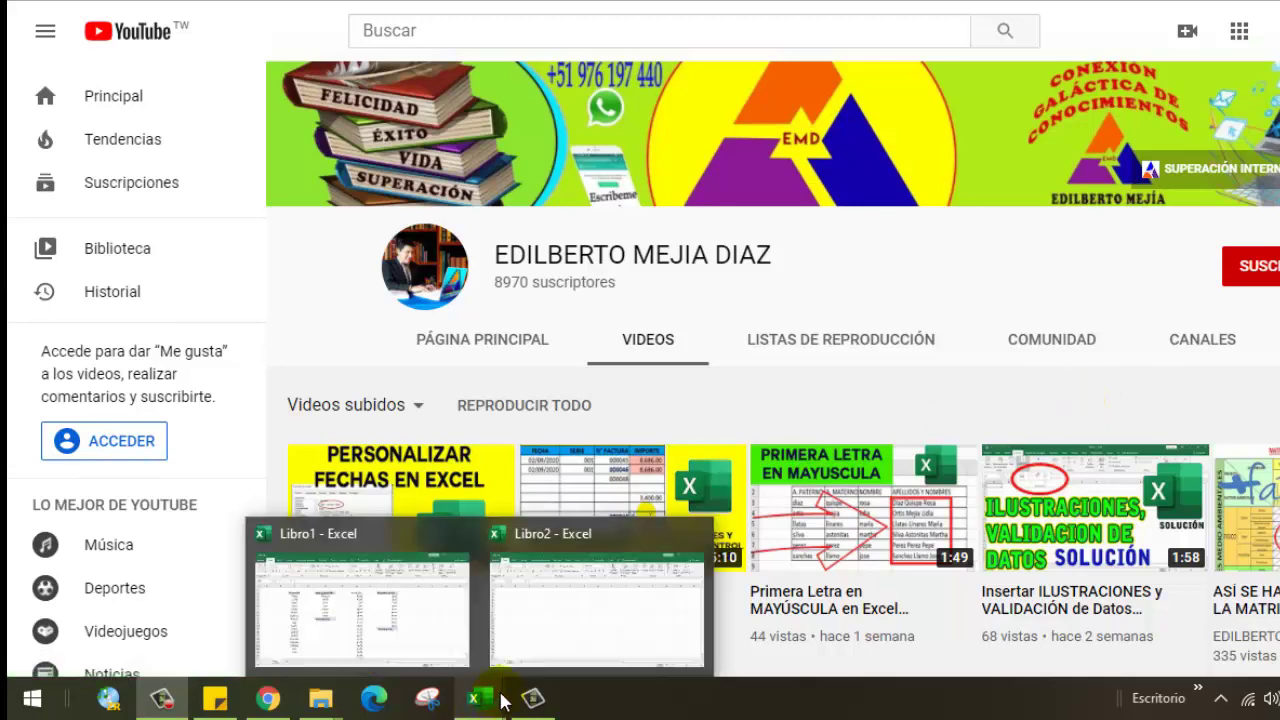
On the Libro2 sheet, handwrite (4²+3⁵) over 6³ with the screen pen
left_click(560, 617)
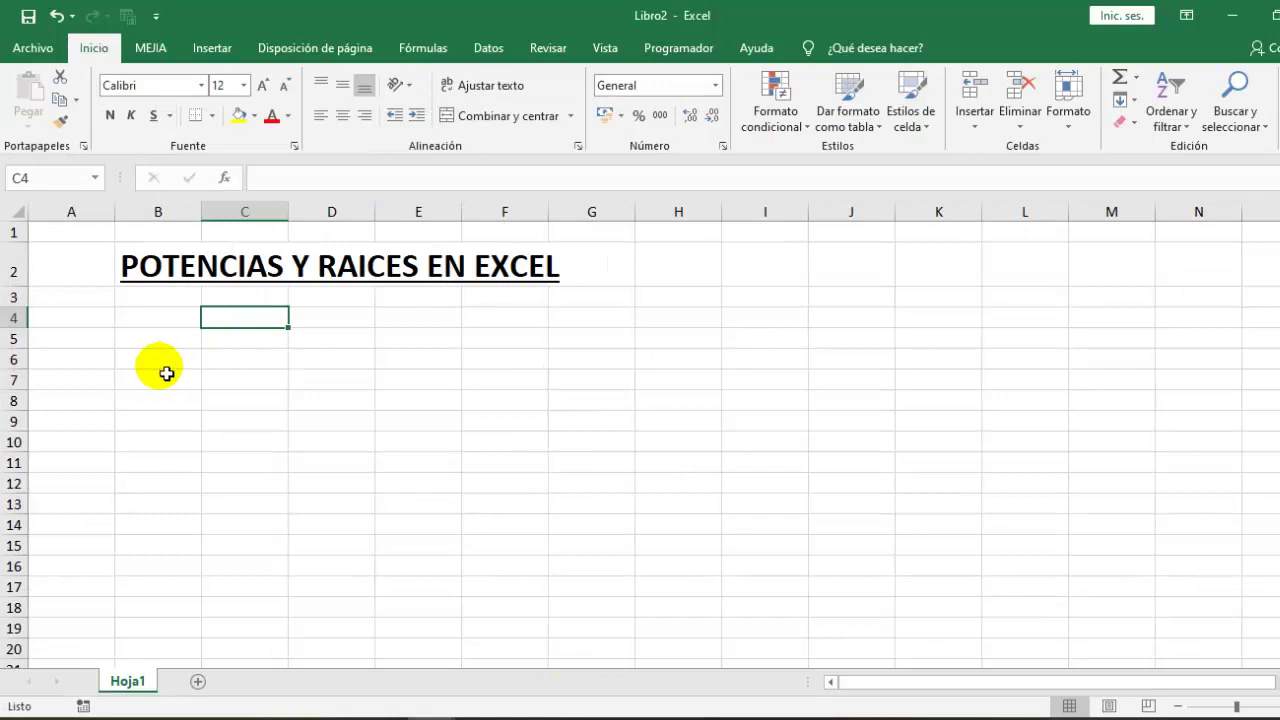
left_click(145, 320)
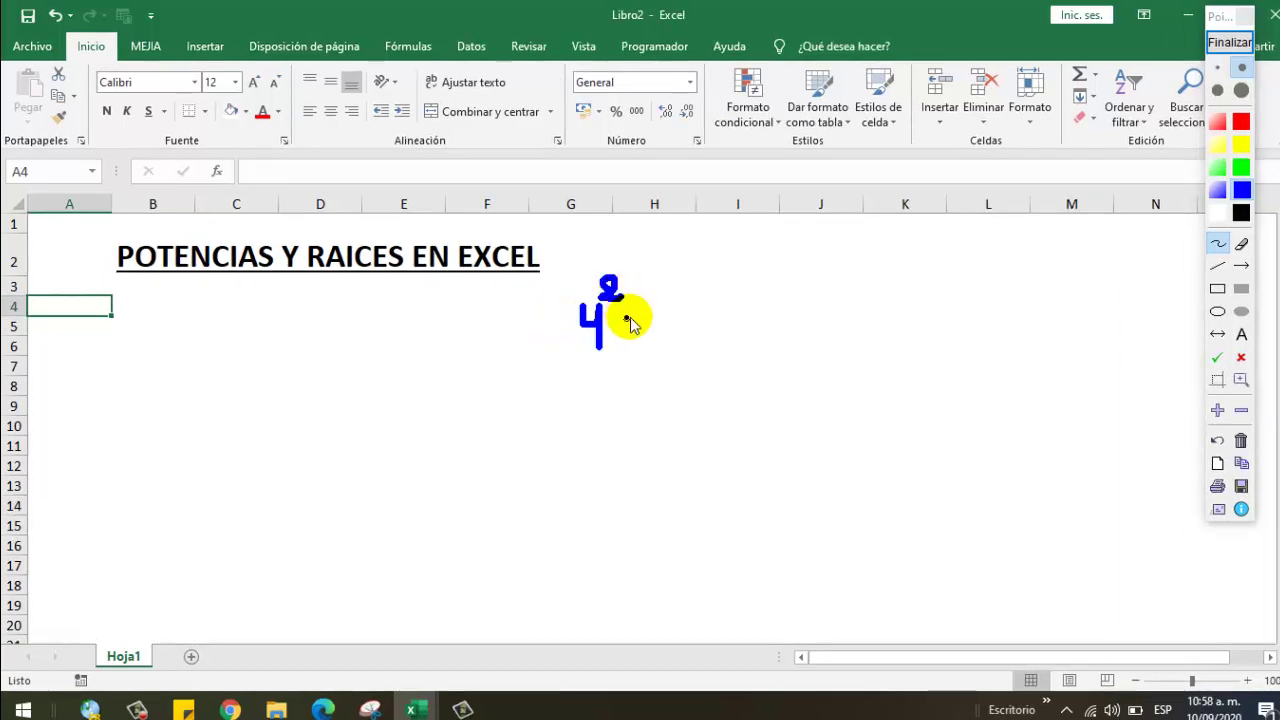
left_click_drag(625, 320, 665, 320)
left_click_drag(645, 300, 645, 345)
left_click_drag(684, 304, 684, 330)
left_click_drag(733, 272, 713, 322)
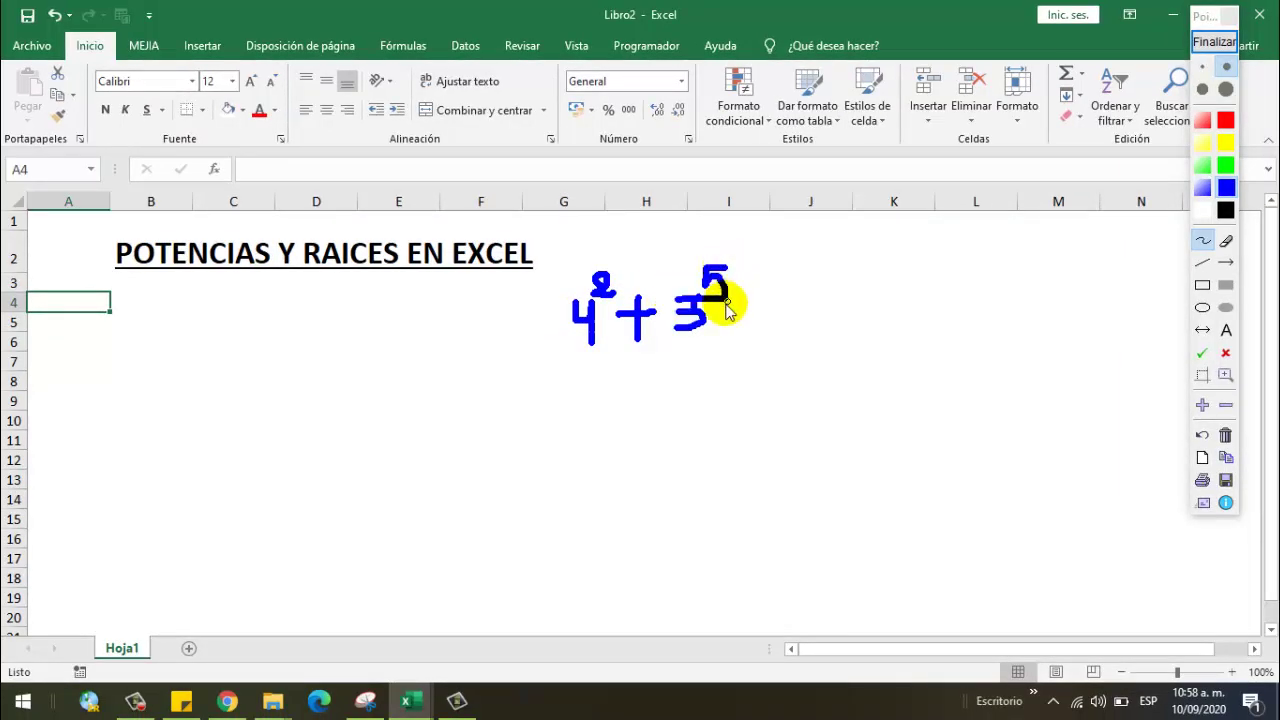
left_click_drag(571, 362, 732, 359)
left_click_drag(642, 398, 628, 430)
left_click_drag(667, 382, 676, 406)
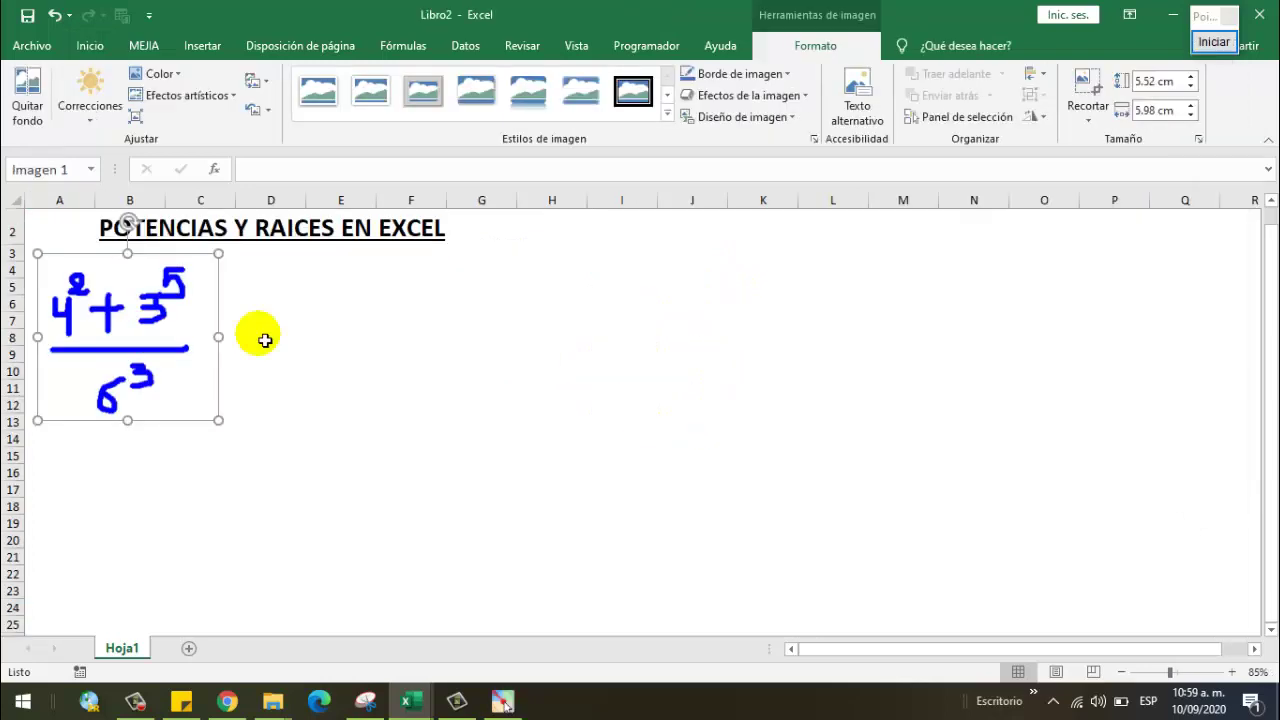
left_click(309, 349)
Enter =4^2 in D7, a plus sign in E7 and =3^5 in F7
left_click(290, 320)
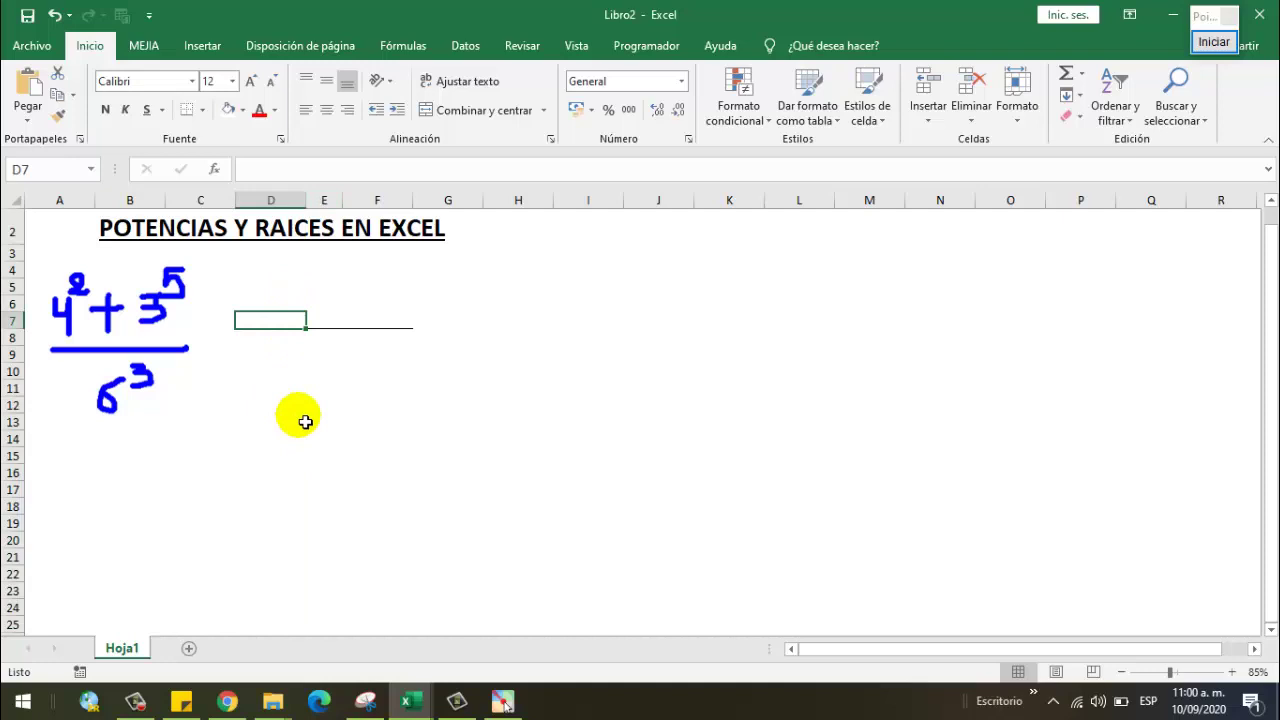
type("=4")
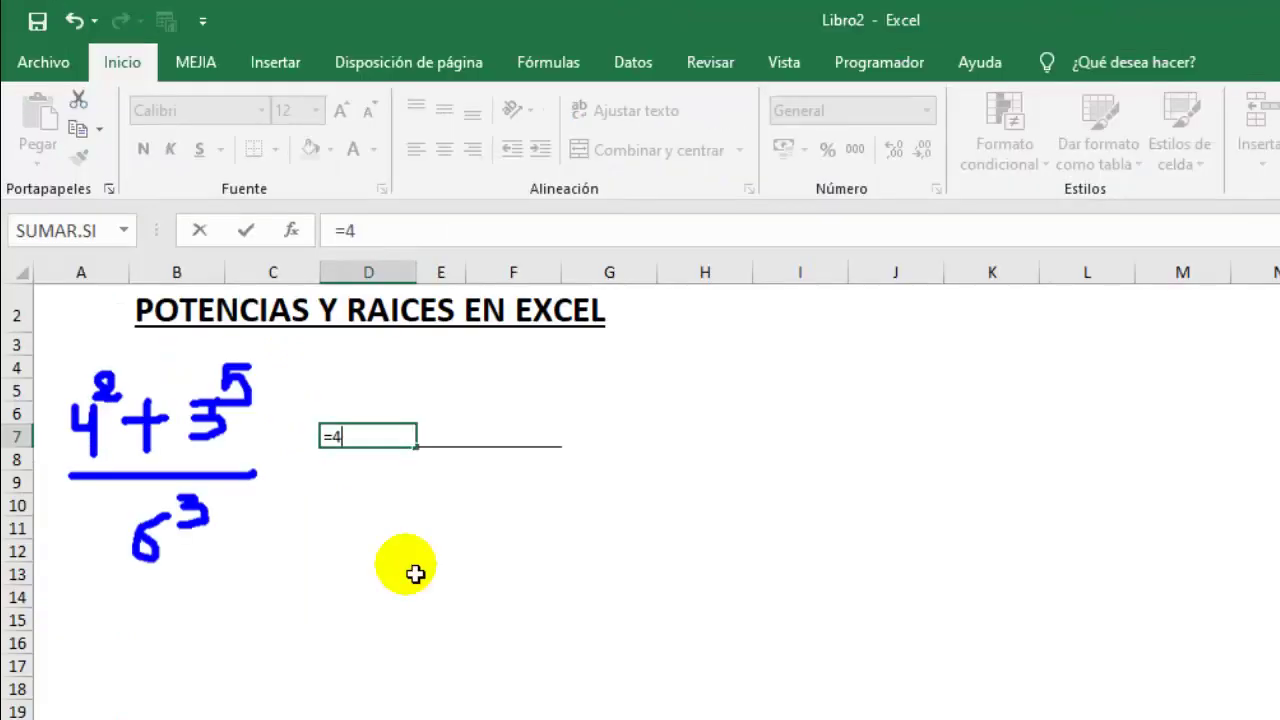
key("Escape")
type("=")
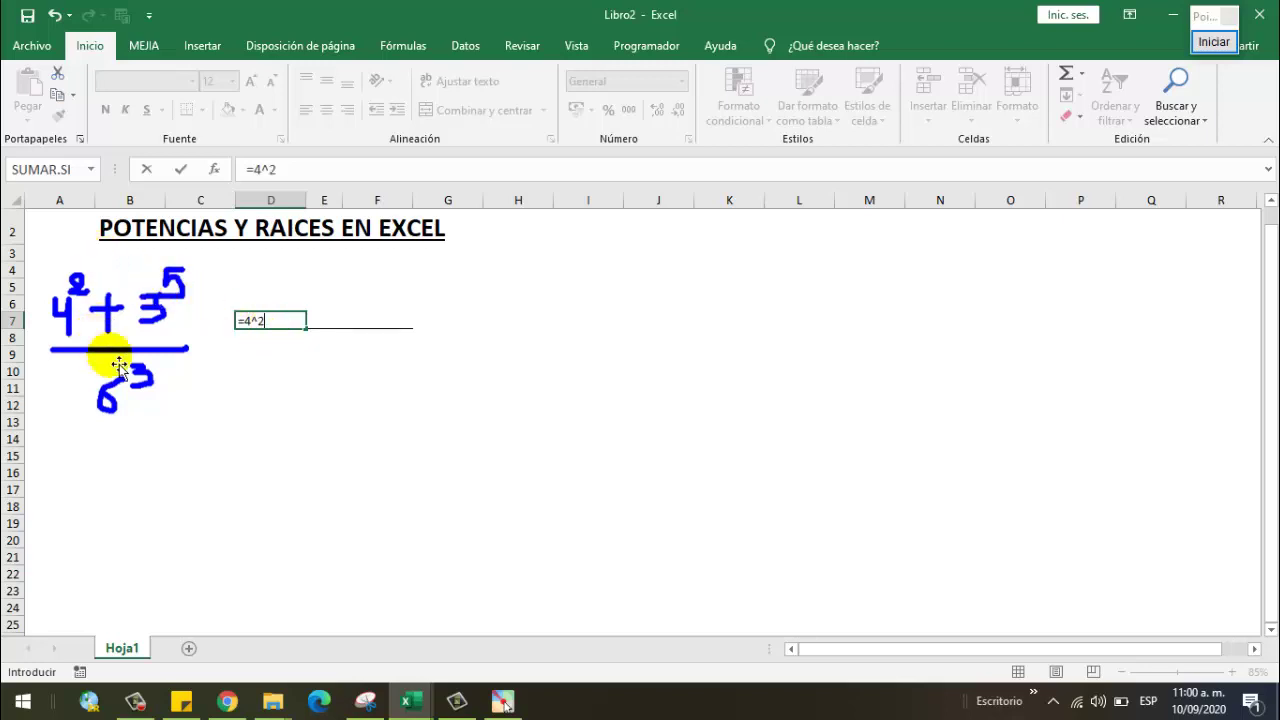
key("Return")
left_click(333, 320)
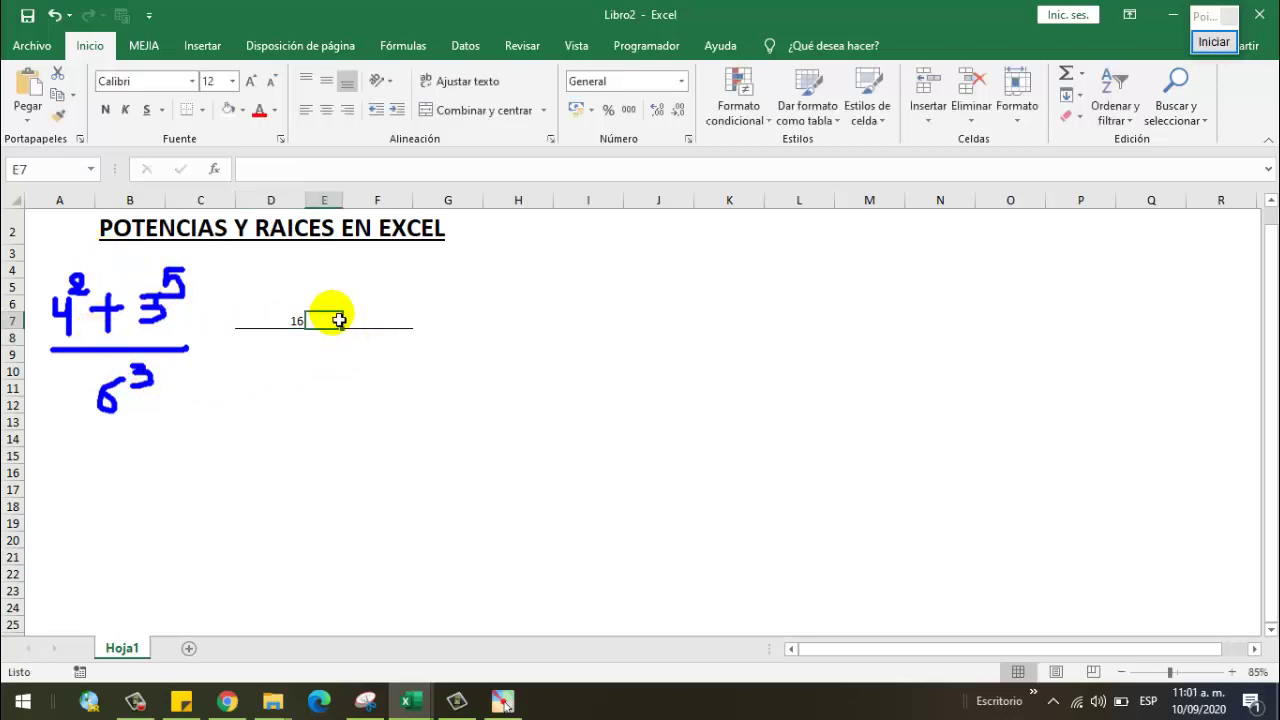
type("+")
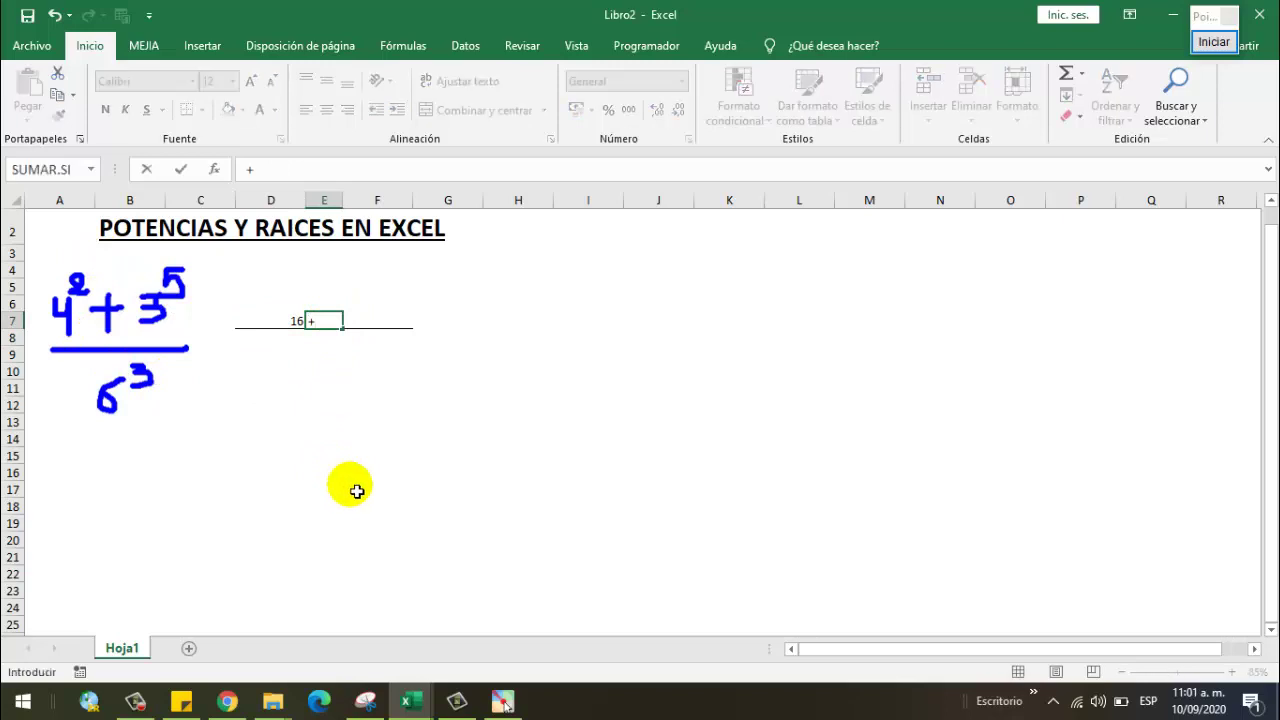
key("Return")
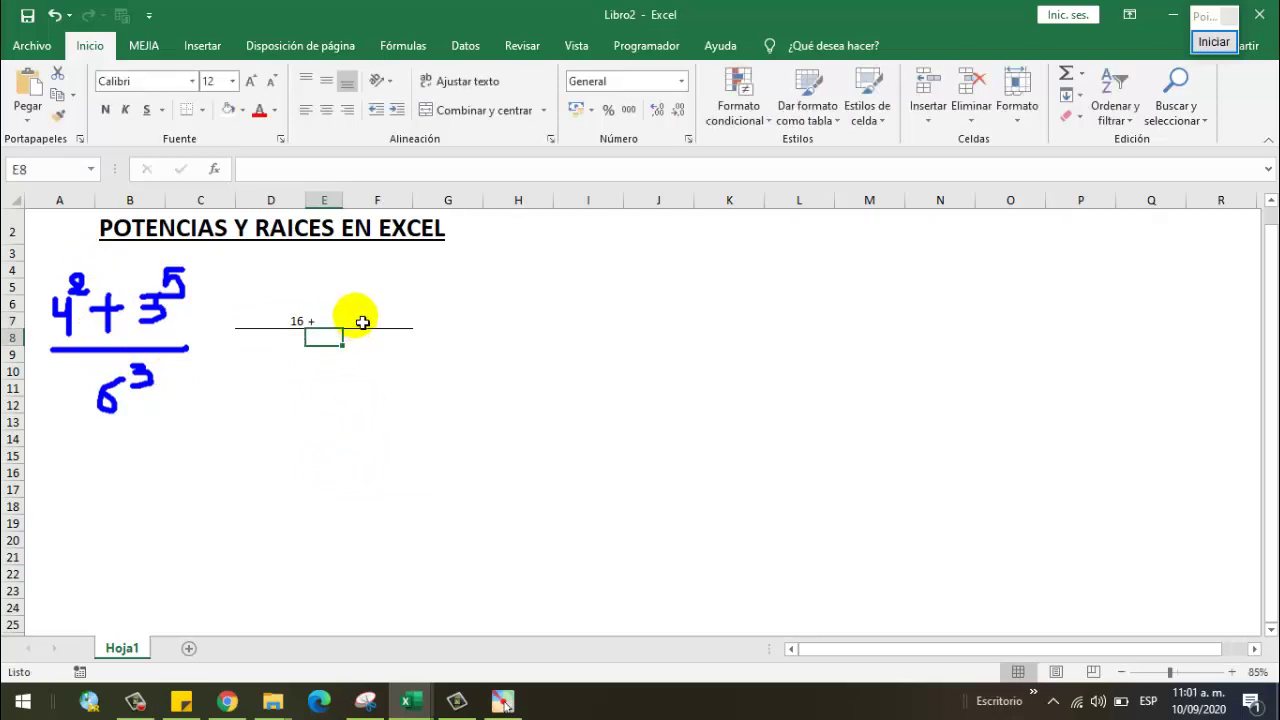
left_click(368, 320)
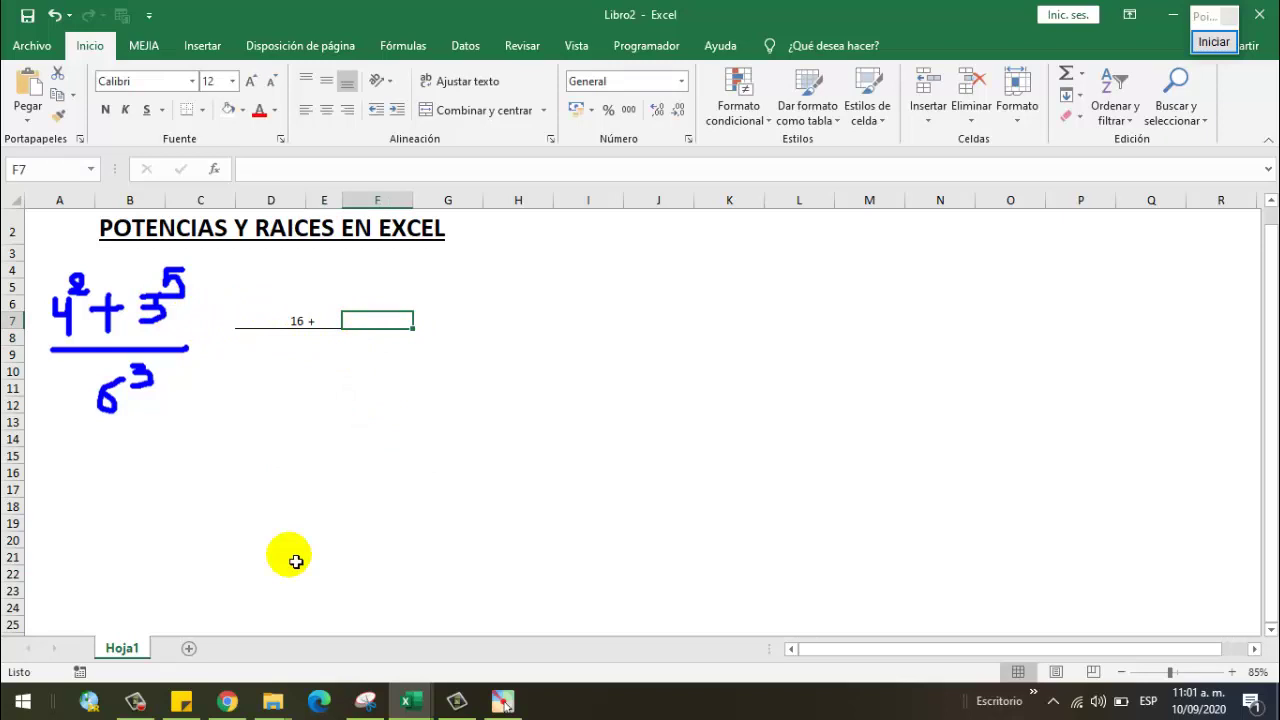
type("=3^5")
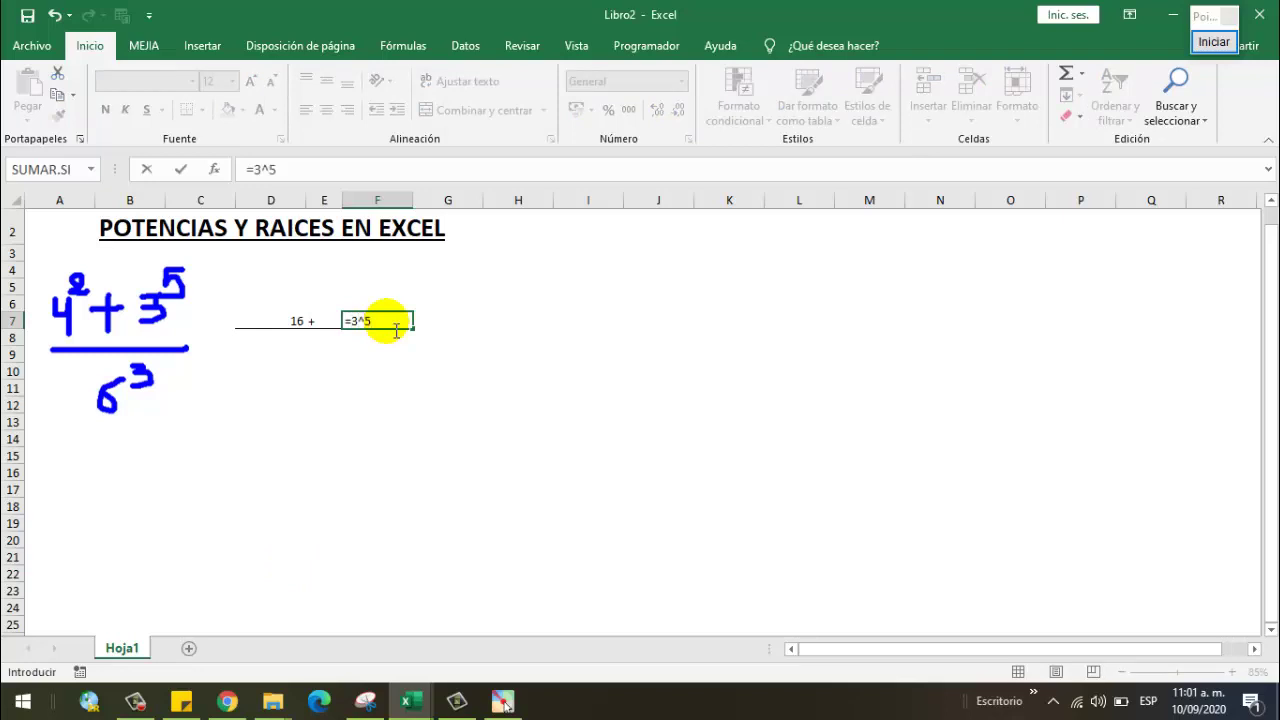
key("Return")
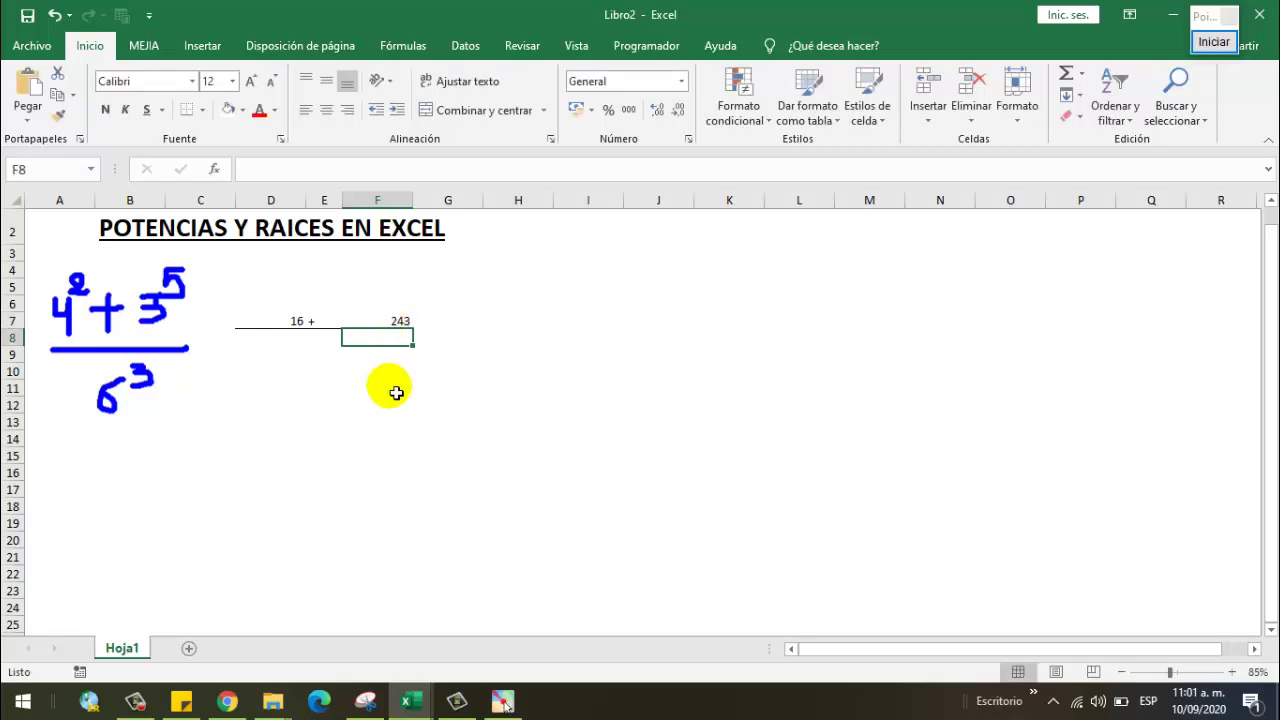
Merge and center D8:F8 and enter =6^3 as the denominator (216)
left_click_drag(377, 337, 270, 337)
left_click(484, 110)
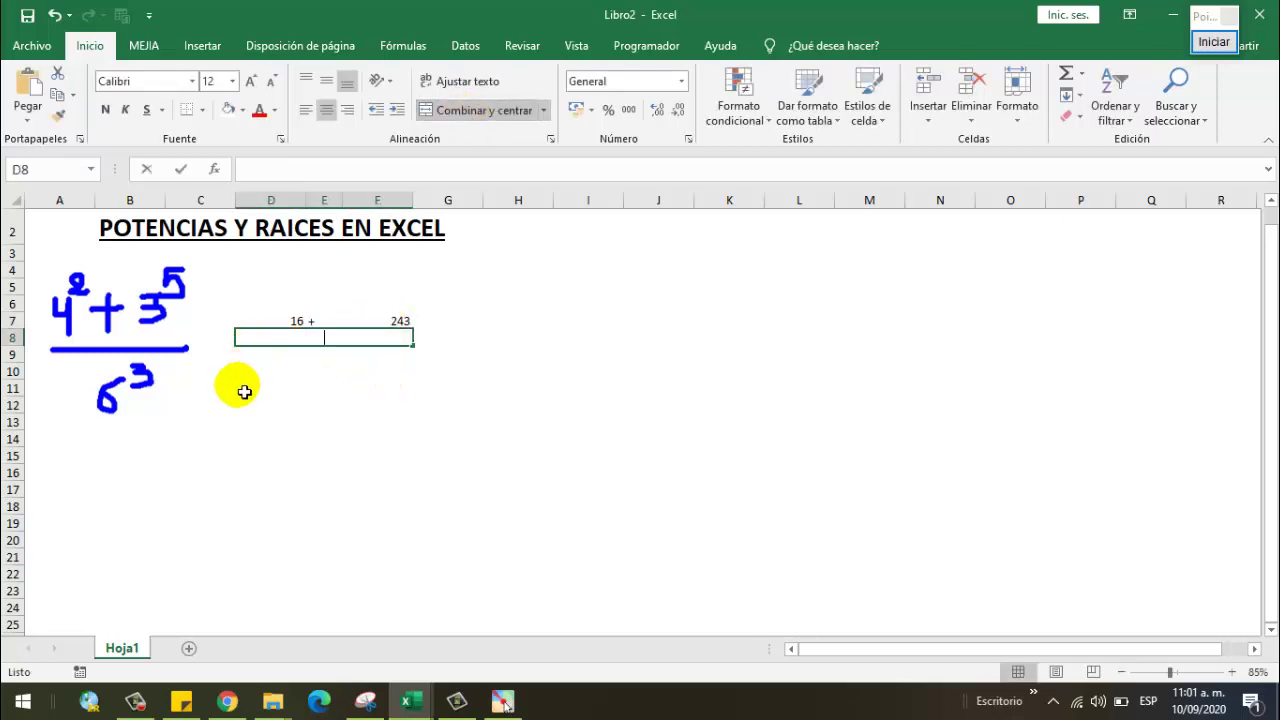
type("=6^3")
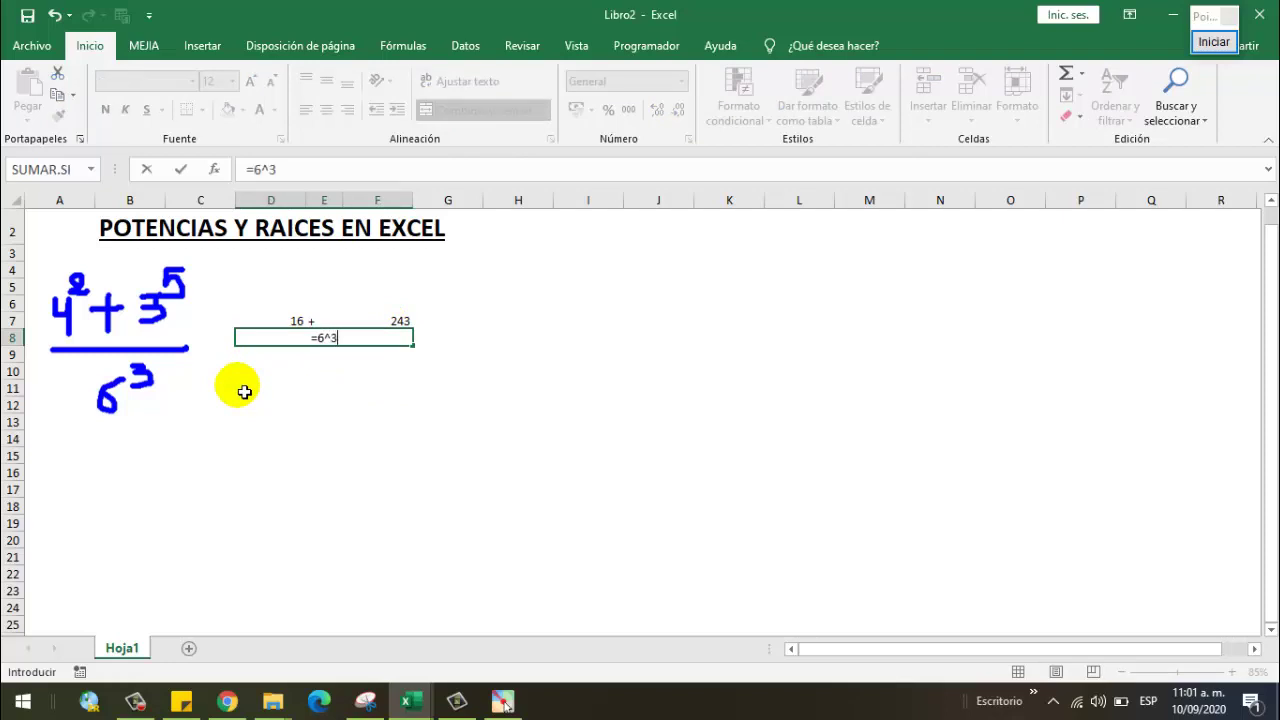
key("Return")
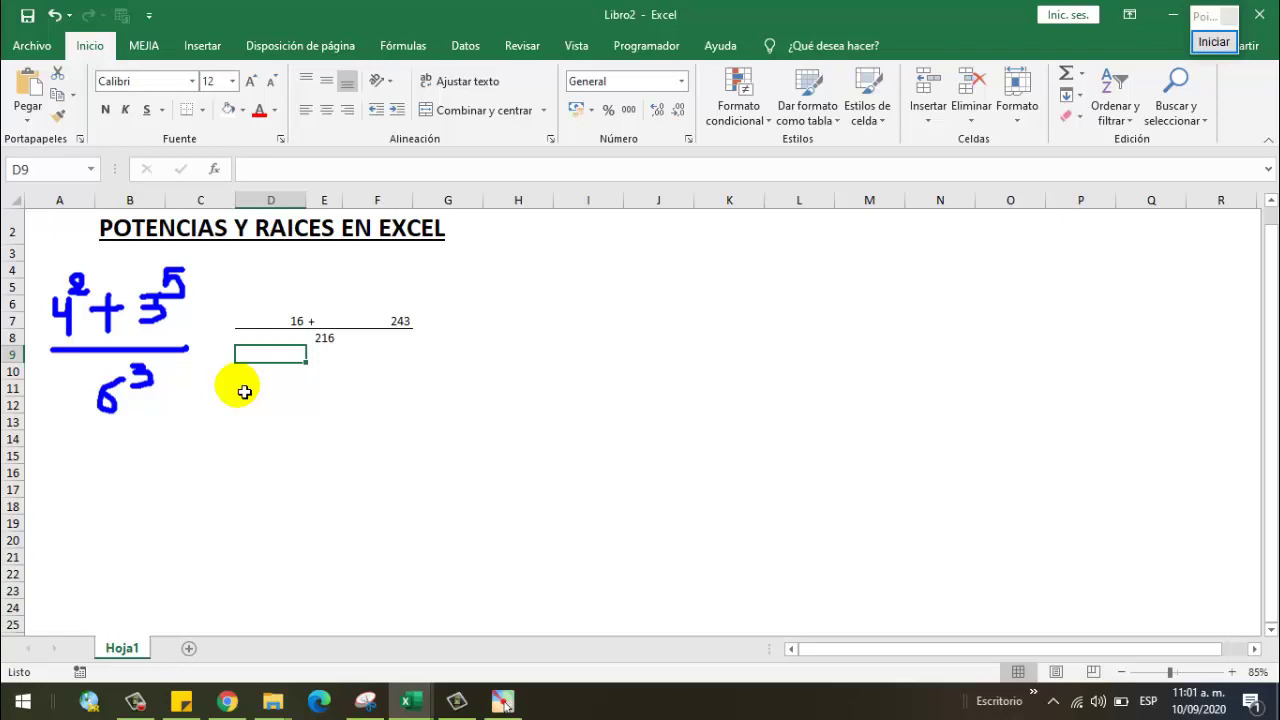
left_click(272, 395)
left_click(288, 370)
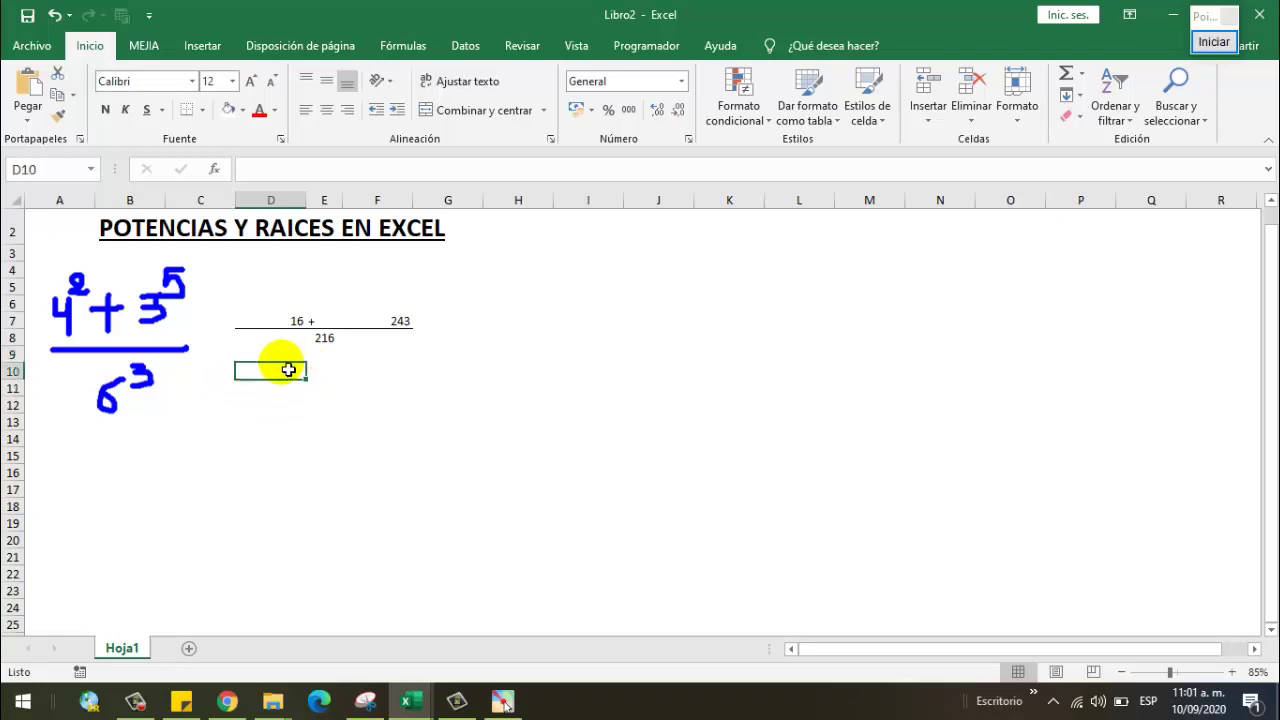
Merge the result cells at D10 and enter =(D7+F7)/D8
left_click_drag(288, 371, 289, 390)
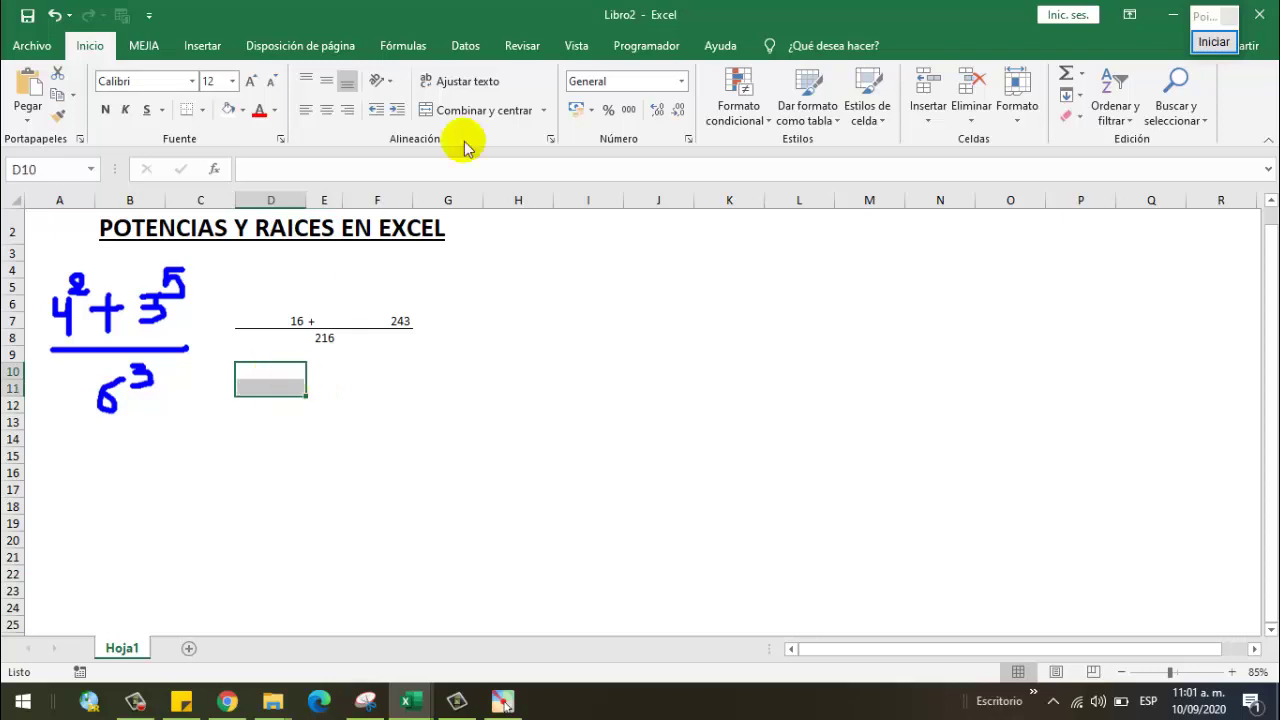
left_click(487, 112)
type("=(")
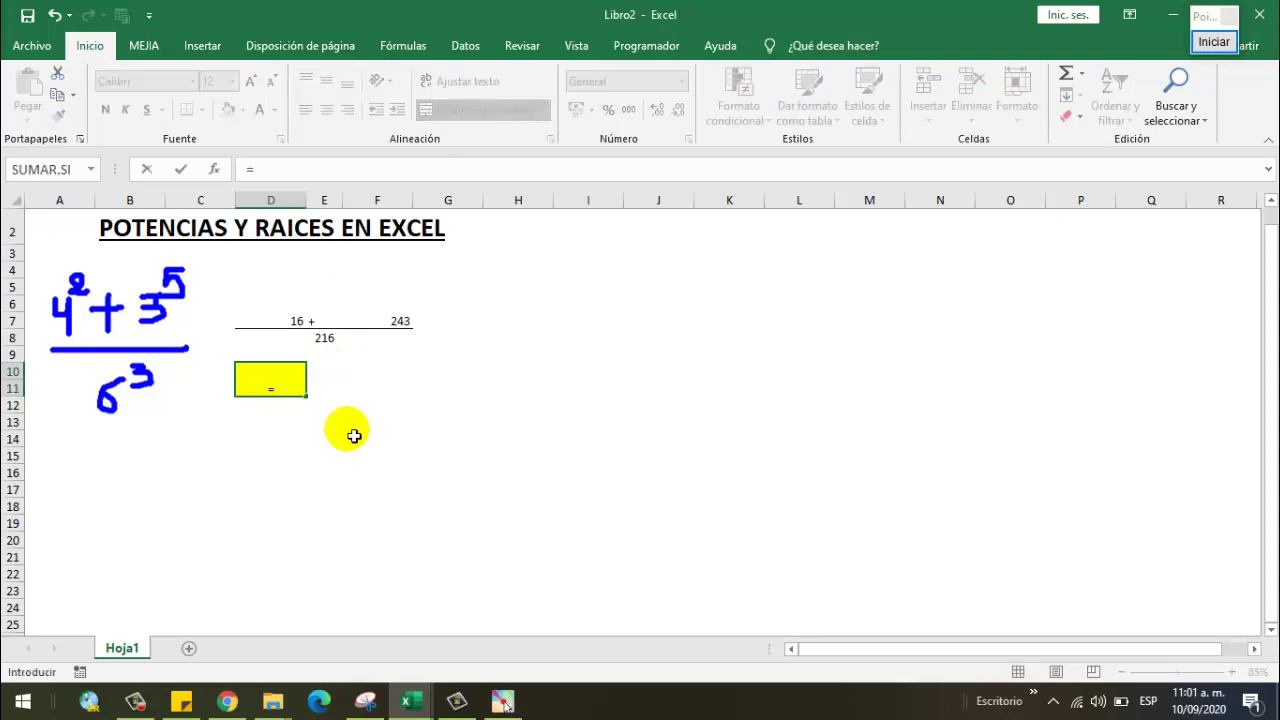
left_click(297, 321)
type("+")
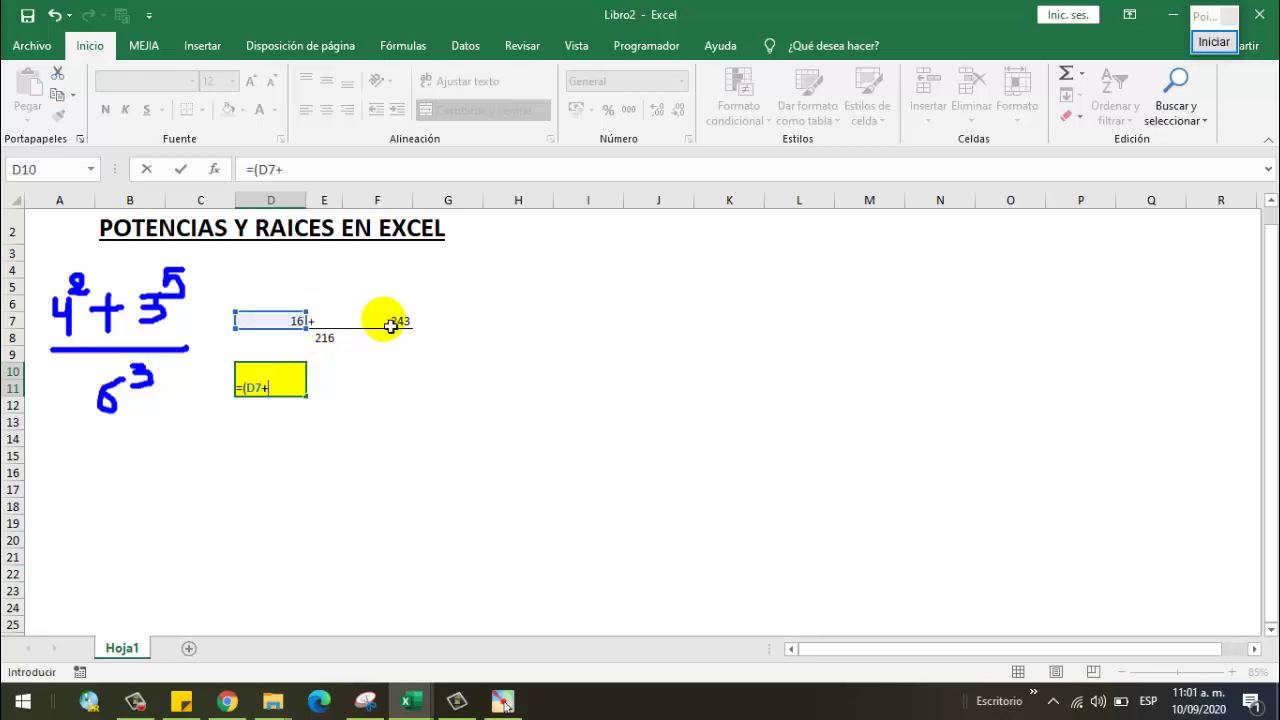
left_click(390, 325)
type(")/")
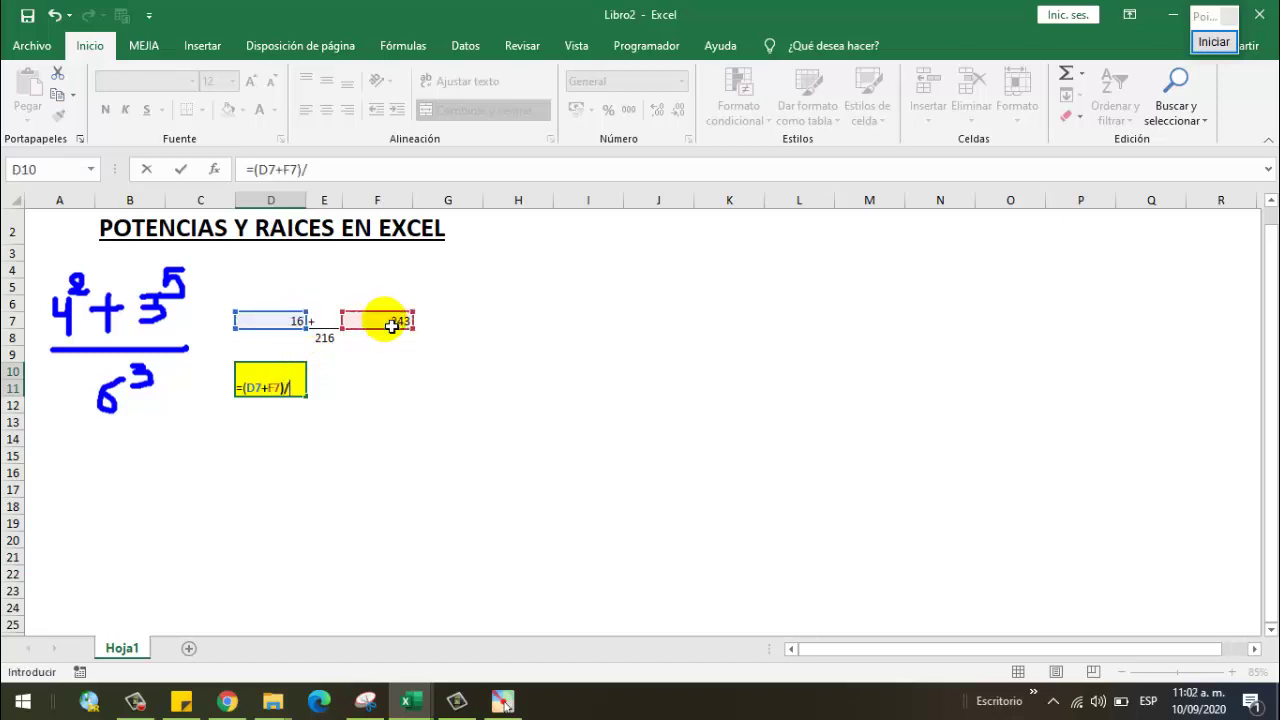
left_click(330, 345)
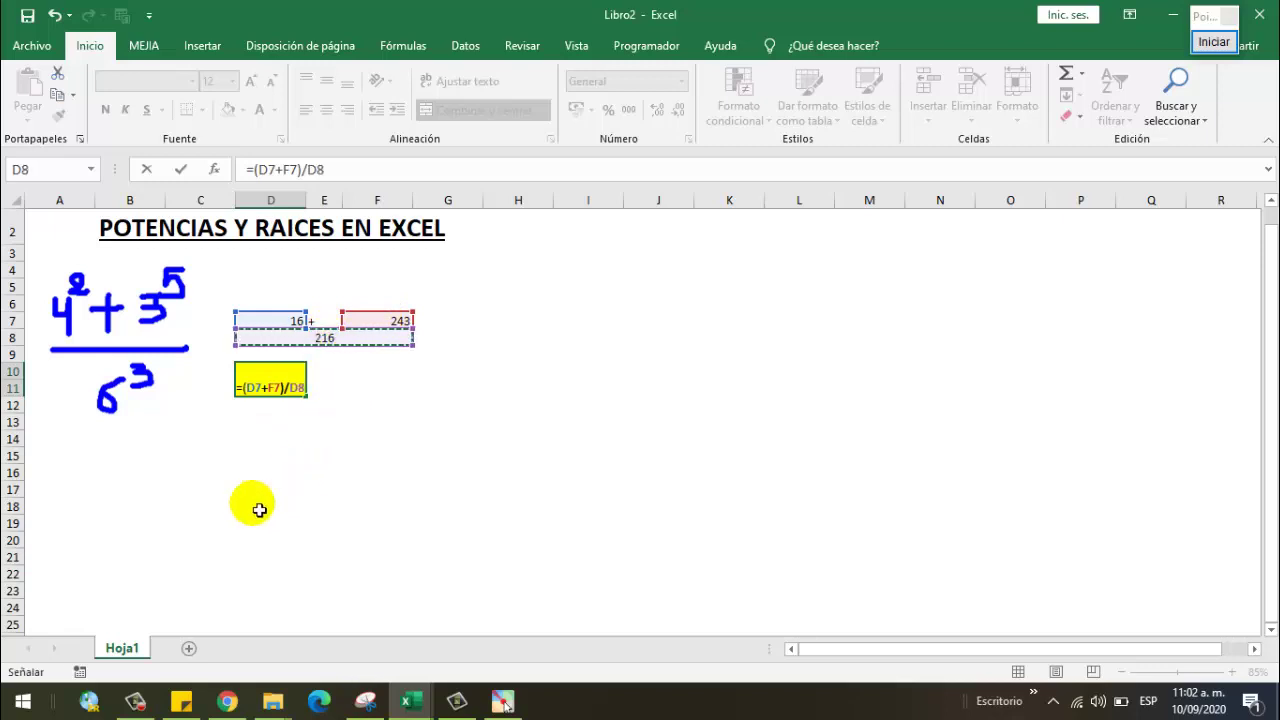
key("Return")
Format the result as 1.20 with two decimals, vertically centered, at font size 14
left_click(285, 395)
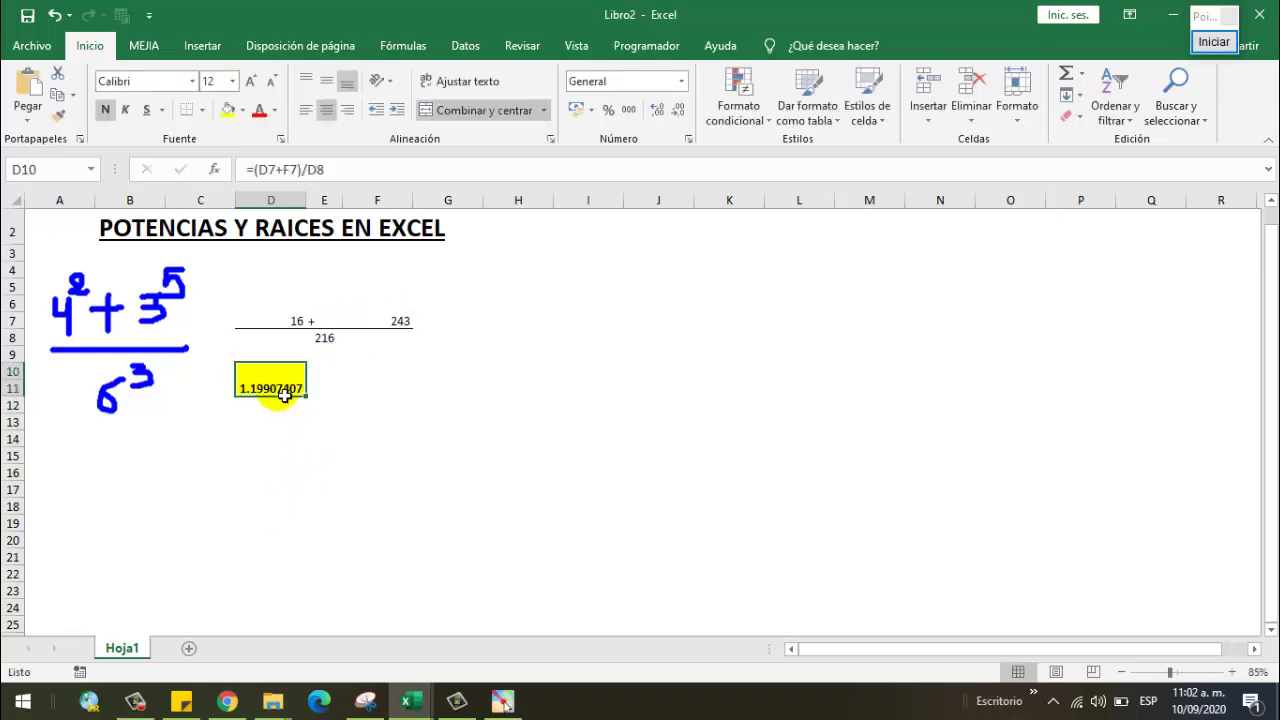
left_click(629, 111)
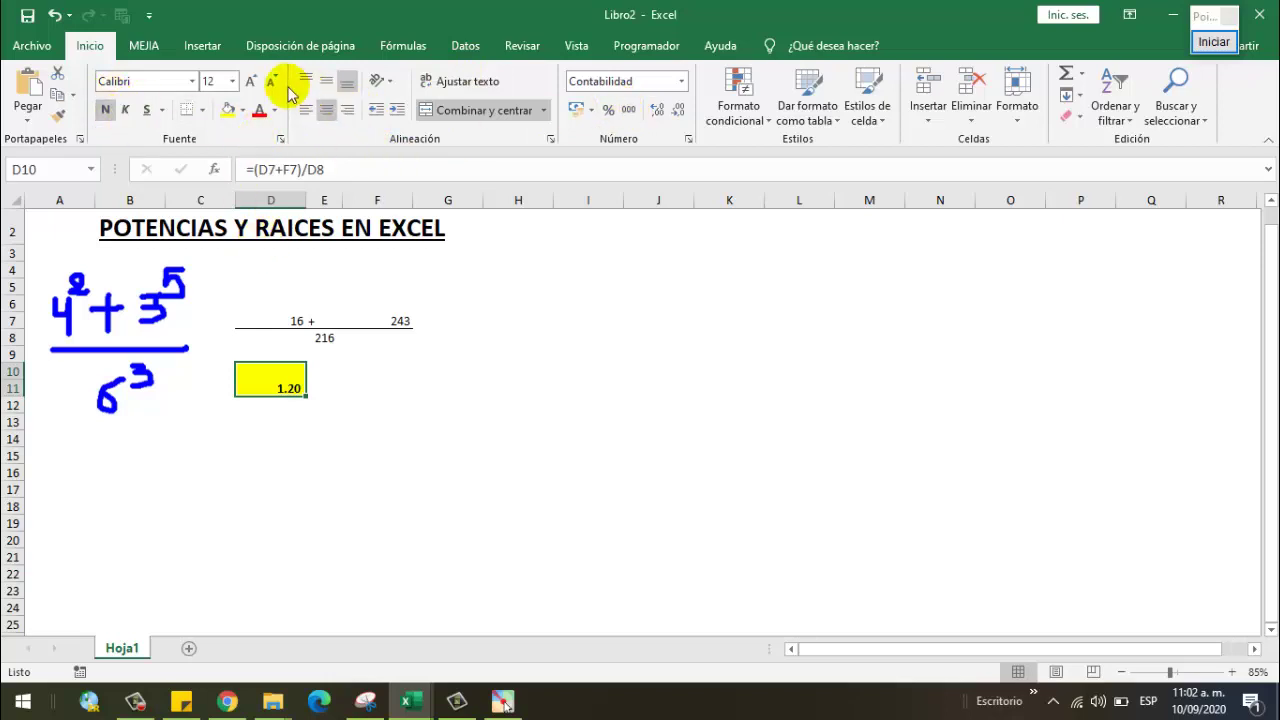
left_click(327, 81)
left_click(252, 82)
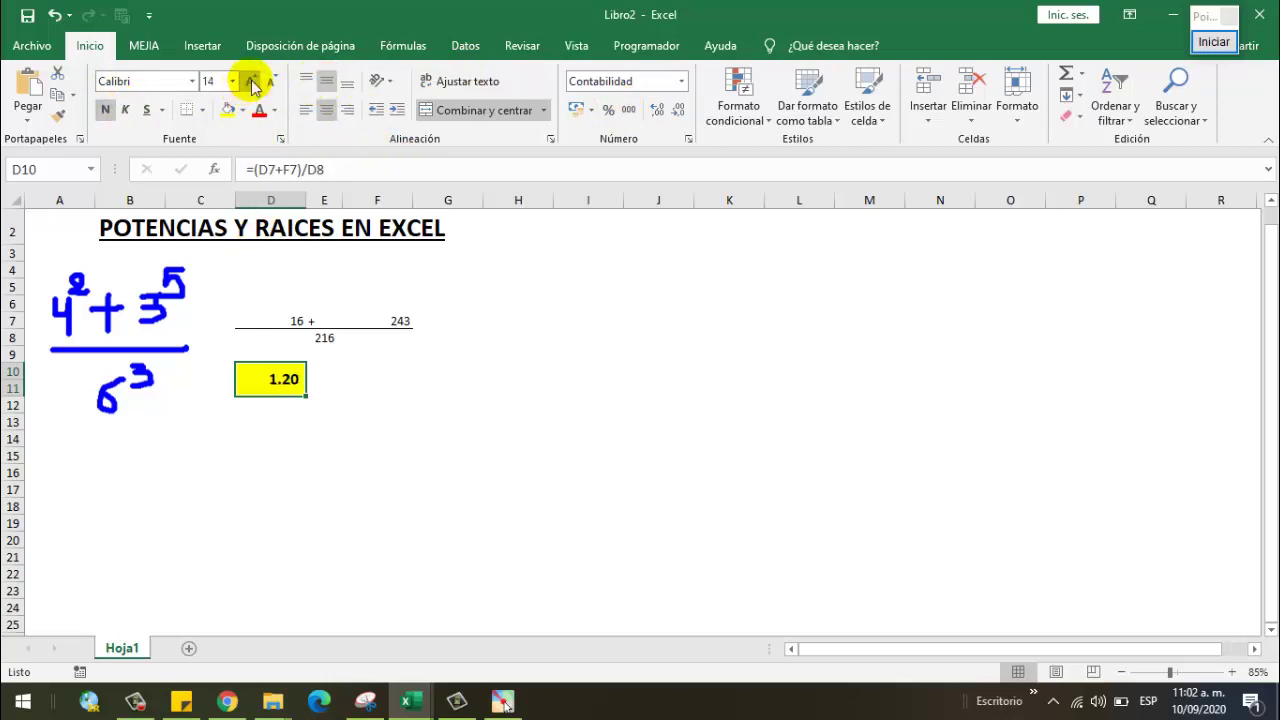
left_click(500, 472)
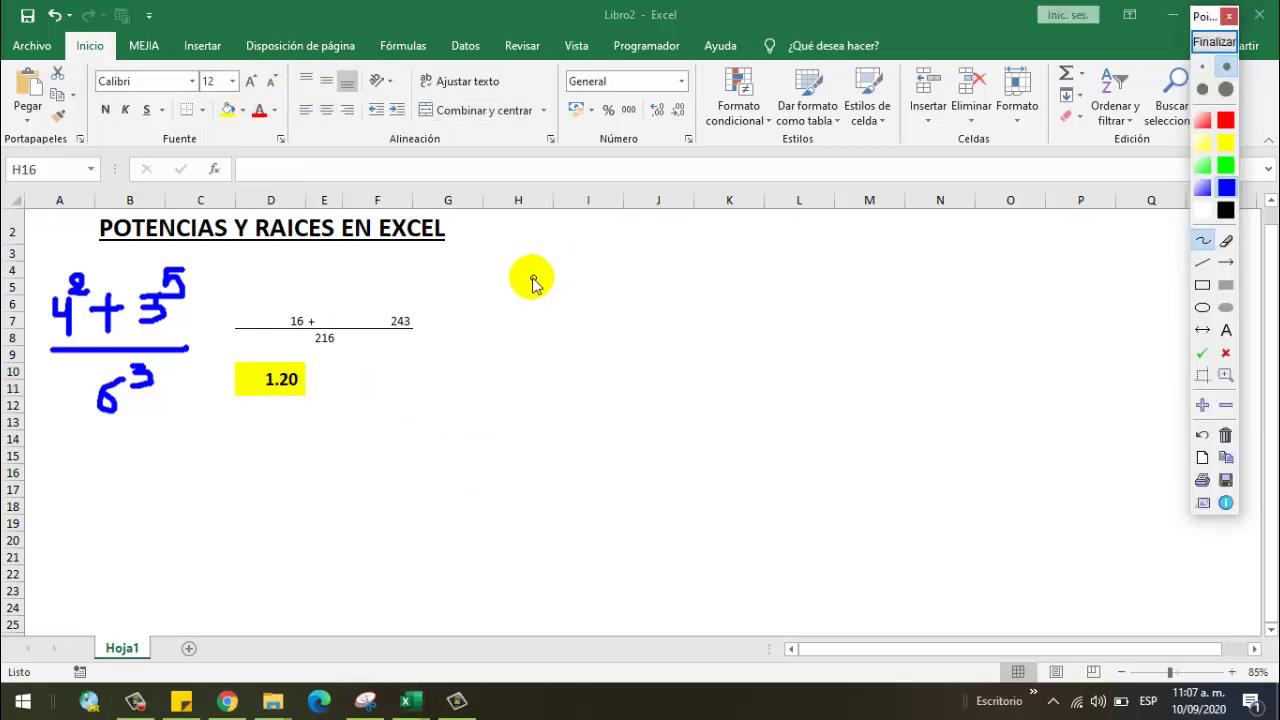
Handwrite √(7²+(5x3)) in blue beside the first exercise
left_click_drag(530, 272, 704, 242)
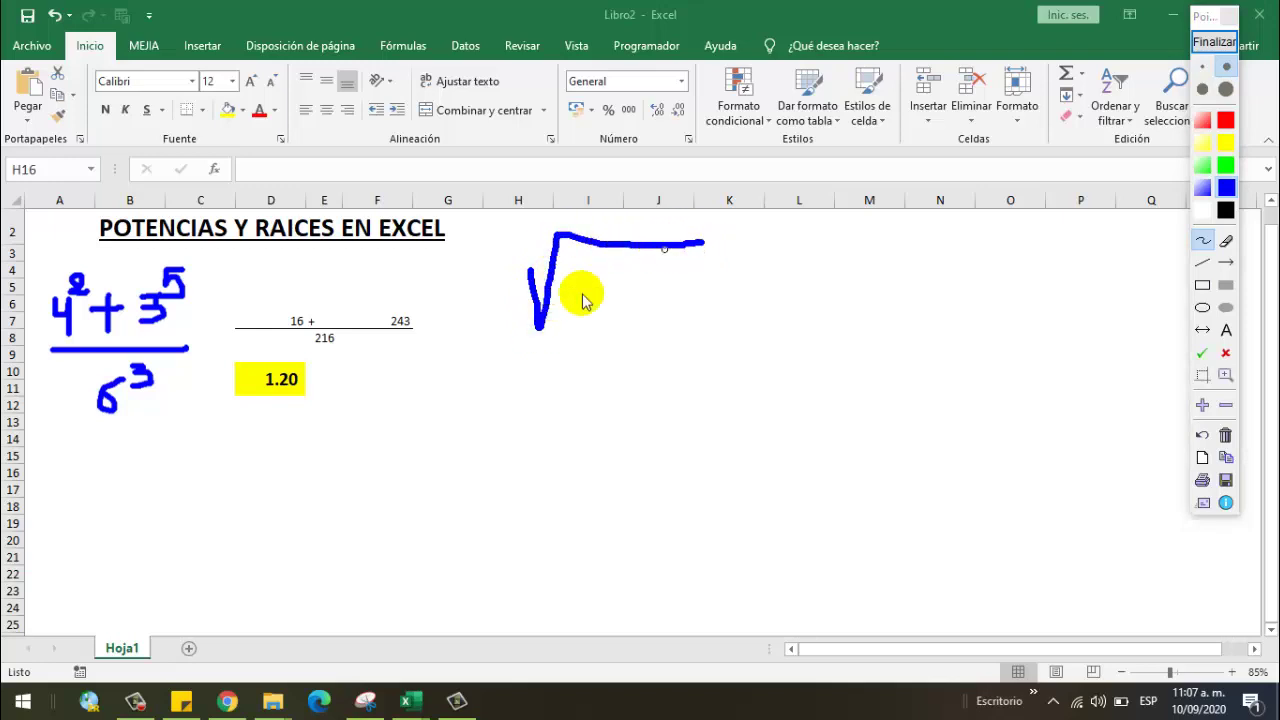
left_click_drag(570, 282, 572, 335)
left_click_drag(600, 262, 612, 276)
mouse_move(613, 318)
left_mouse_down()
mouse_move(646, 318)
mouse_move(630, 331)
left_mouse_up()
left_click_drag(672, 290, 666, 330)
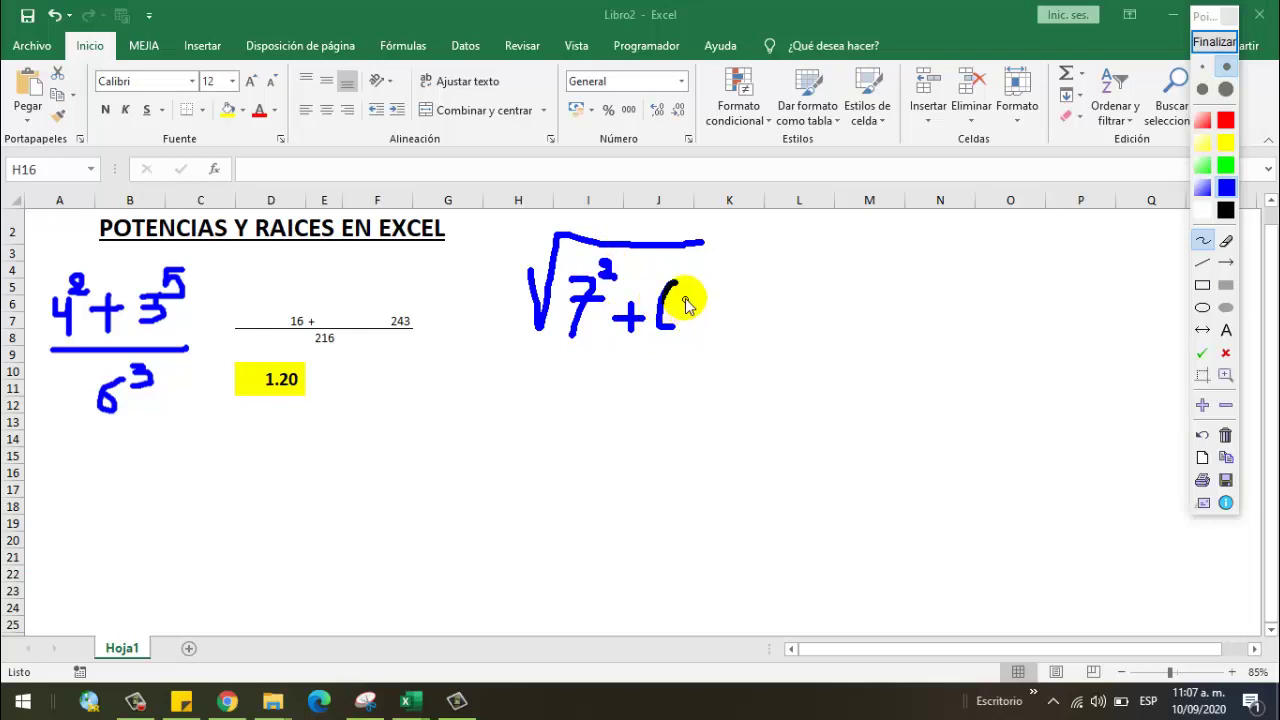
Draw the fraction line and the denominator, the fifth root of 3³+5
left_click_drag(522, 400, 737, 384)
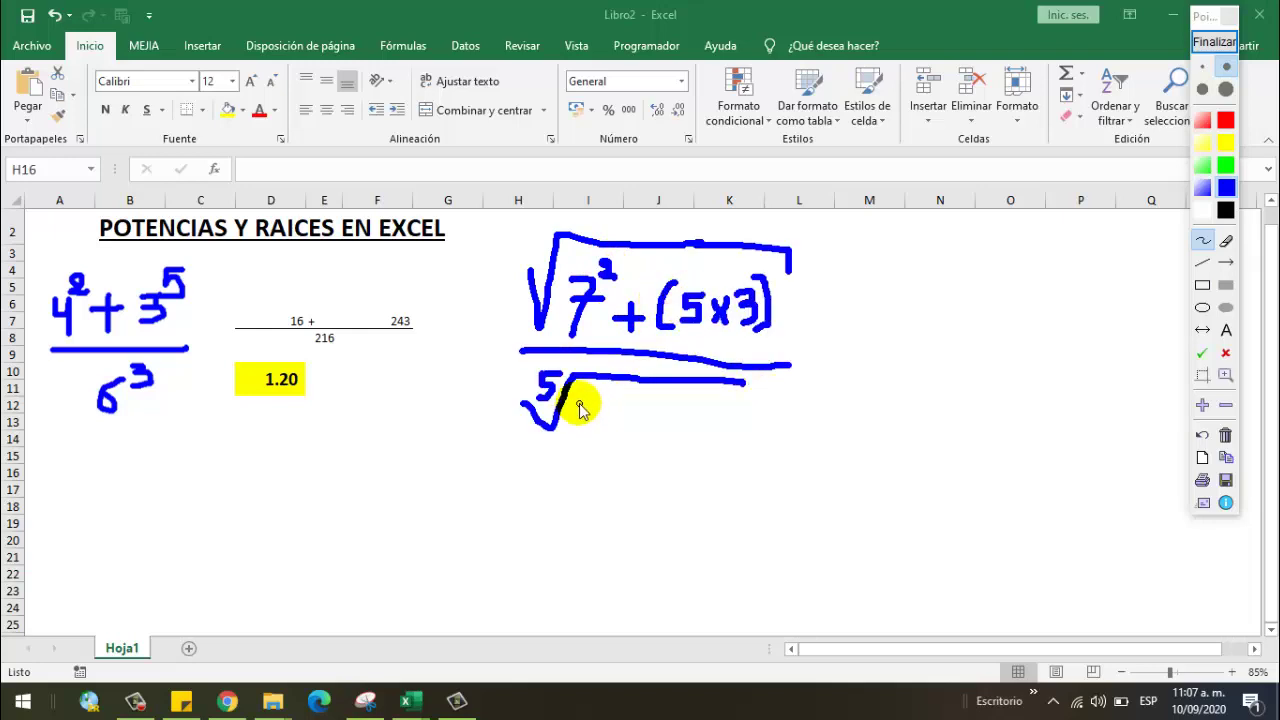
mouse_move(576, 402)
left_mouse_down()
mouse_move(578, 432)
mouse_move(606, 408)
left_mouse_up()
left_click_drag(622, 425, 656, 425)
left_click_drag(640, 410, 640, 440)
left_click_drag(708, 404, 678, 436)
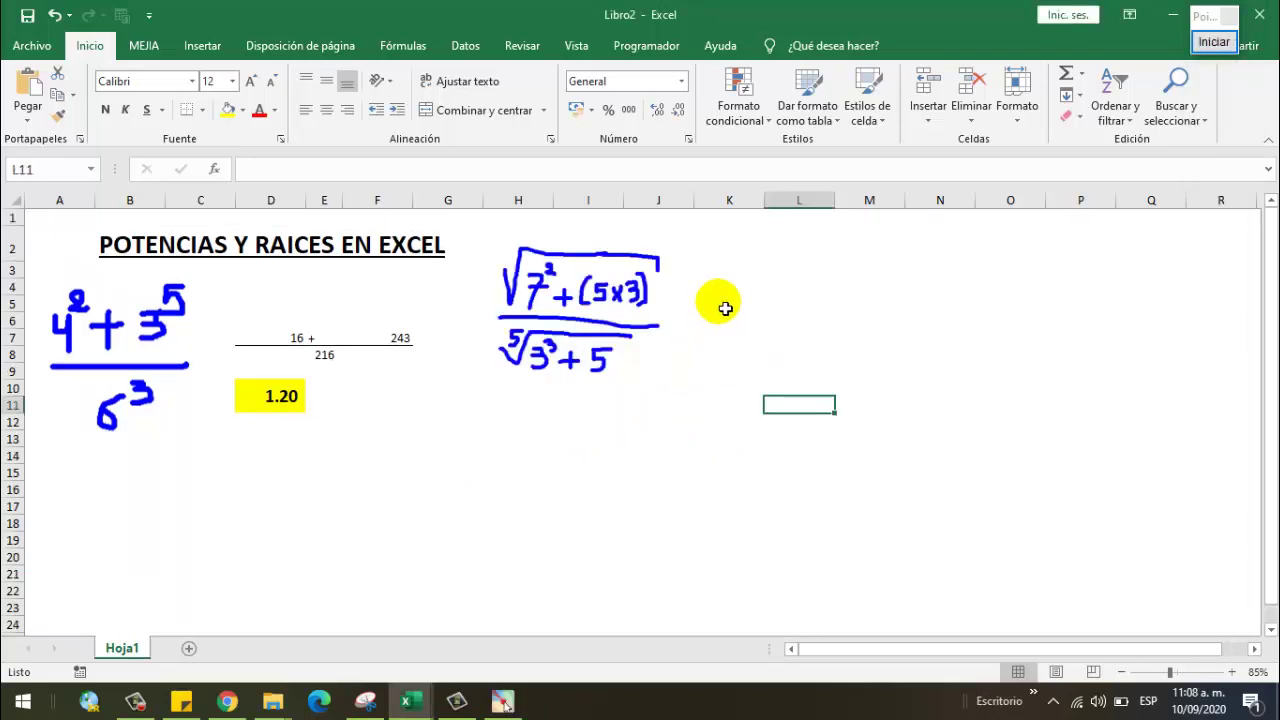
left_click(725, 308)
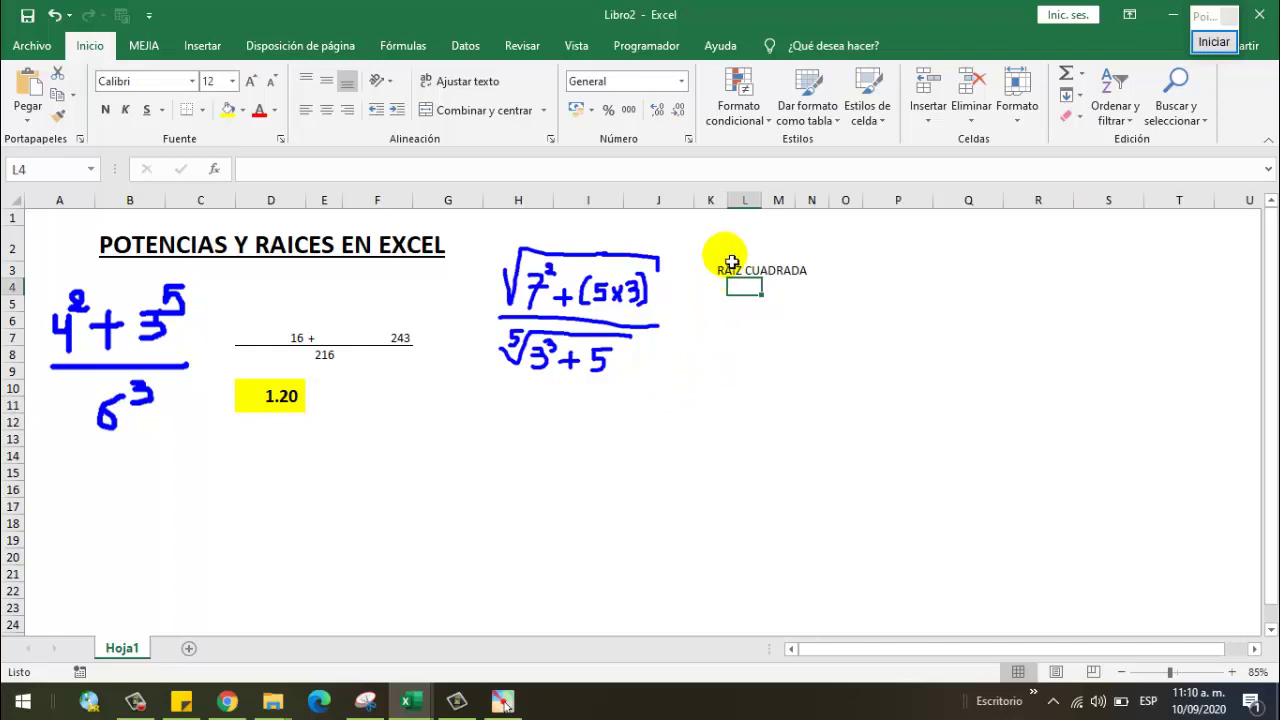
Enter =7^2 (49), a plus sign and 15 in L4:N4 under RAIZ CUADRADA
left_click(729, 266)
double_click(743, 290)
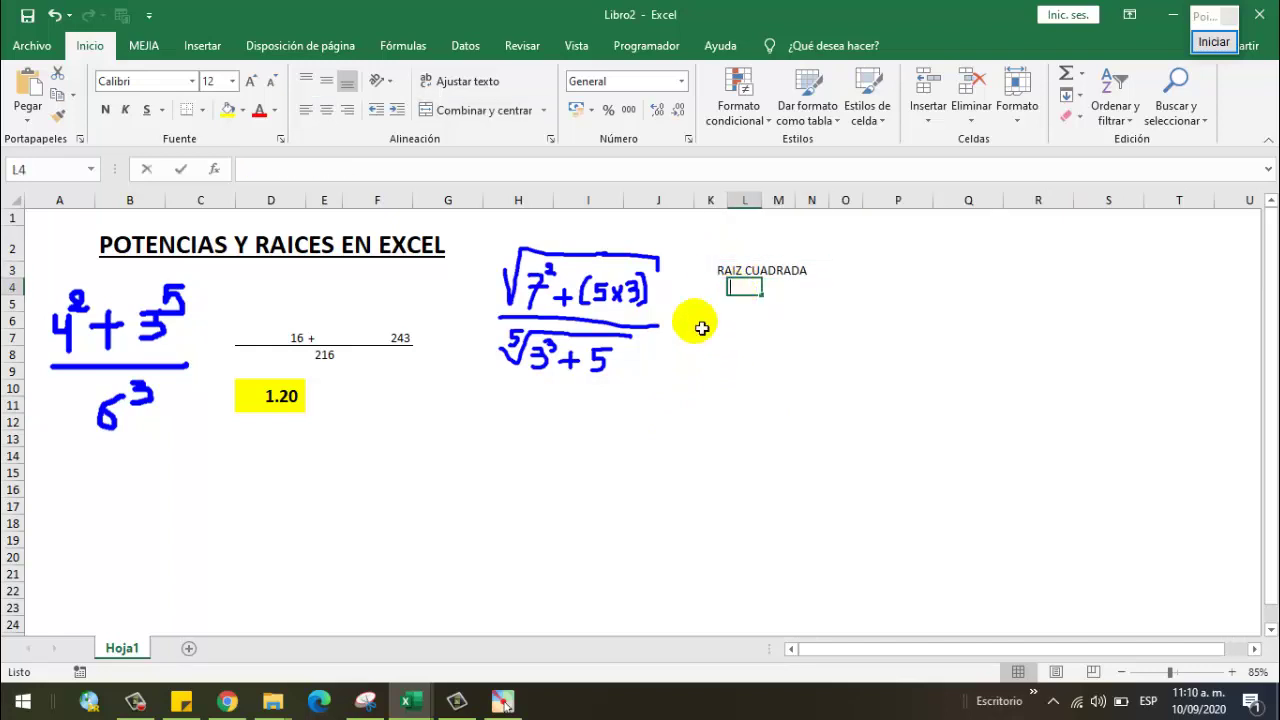
type("=7")
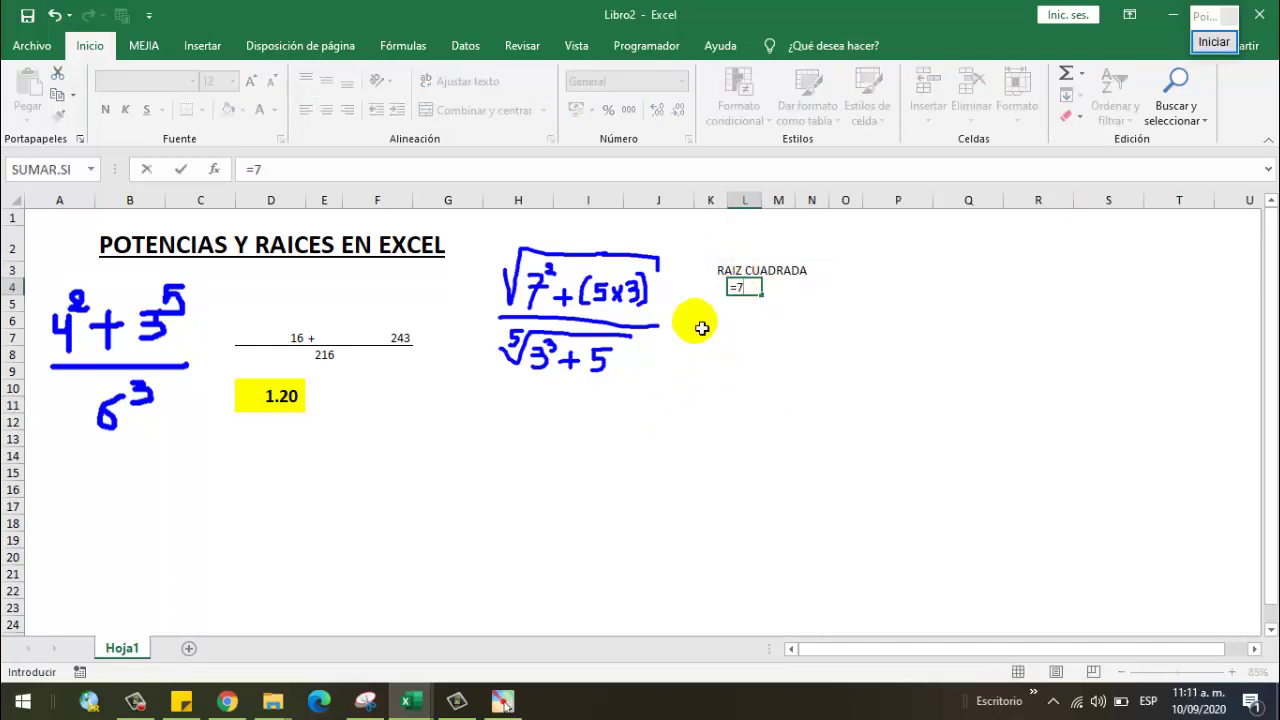
type("2")
key("Return")
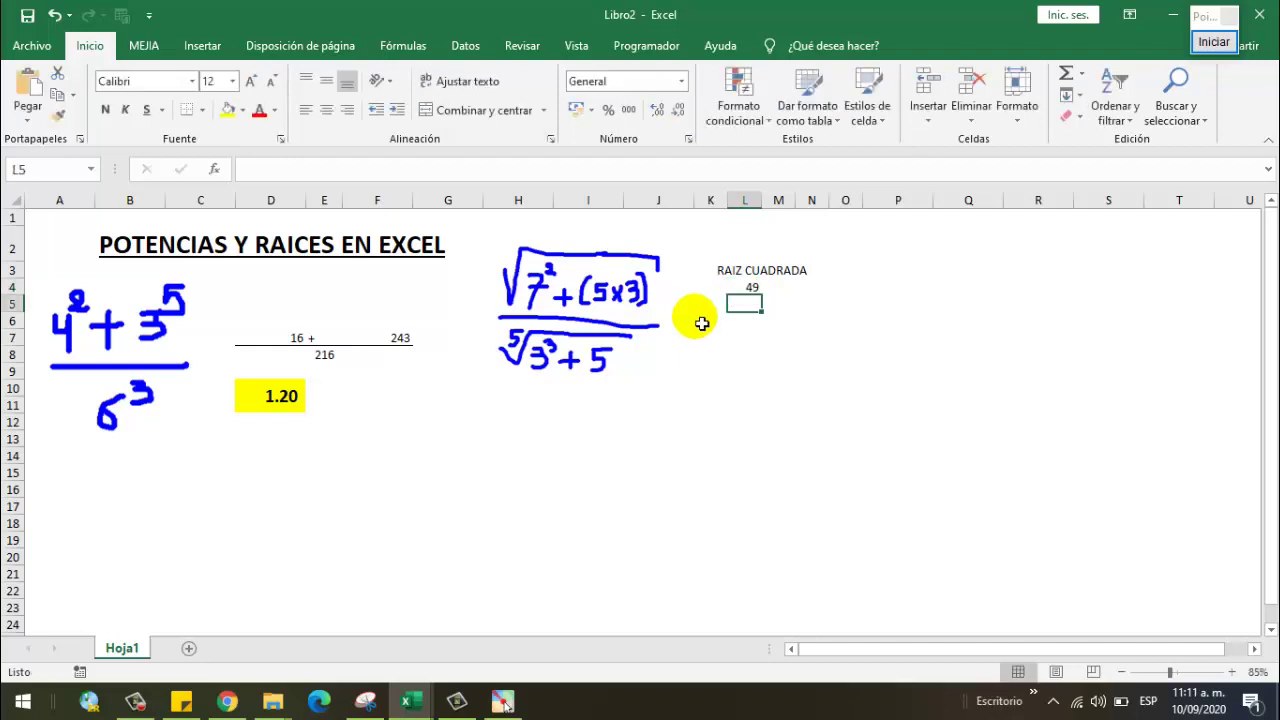
left_click(784, 292)
type("+")
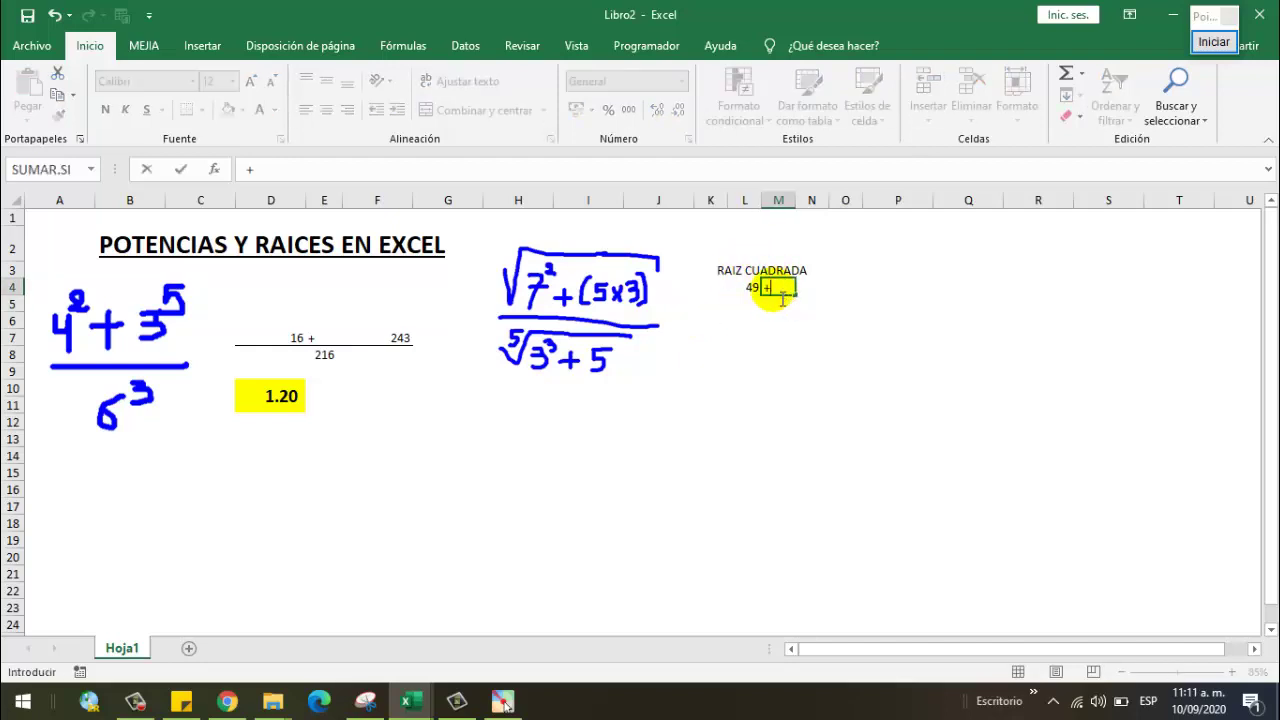
key("Tab")
type("15")
key("Return")
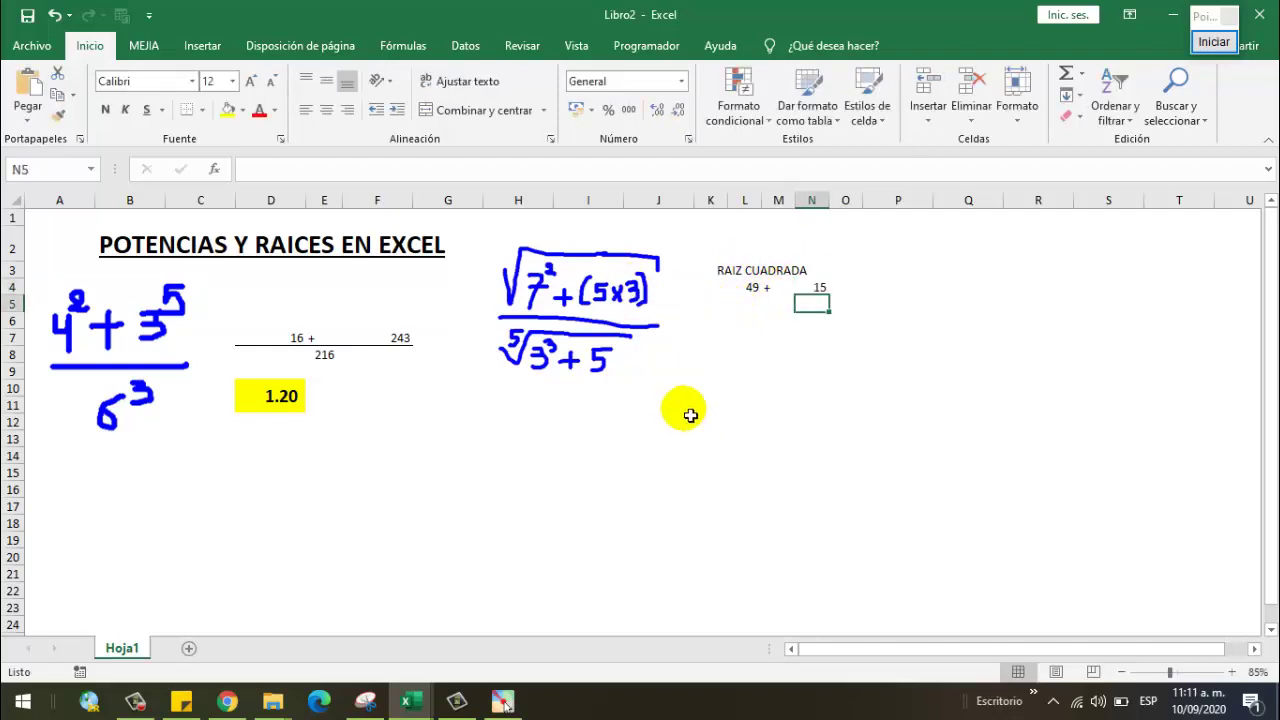
Copy the RAIZ CUADRADA block below and change it to 27 + 5 for RAIZ QUINTA
left_click(752, 322)
left_click_drag(748, 272, 782, 287)
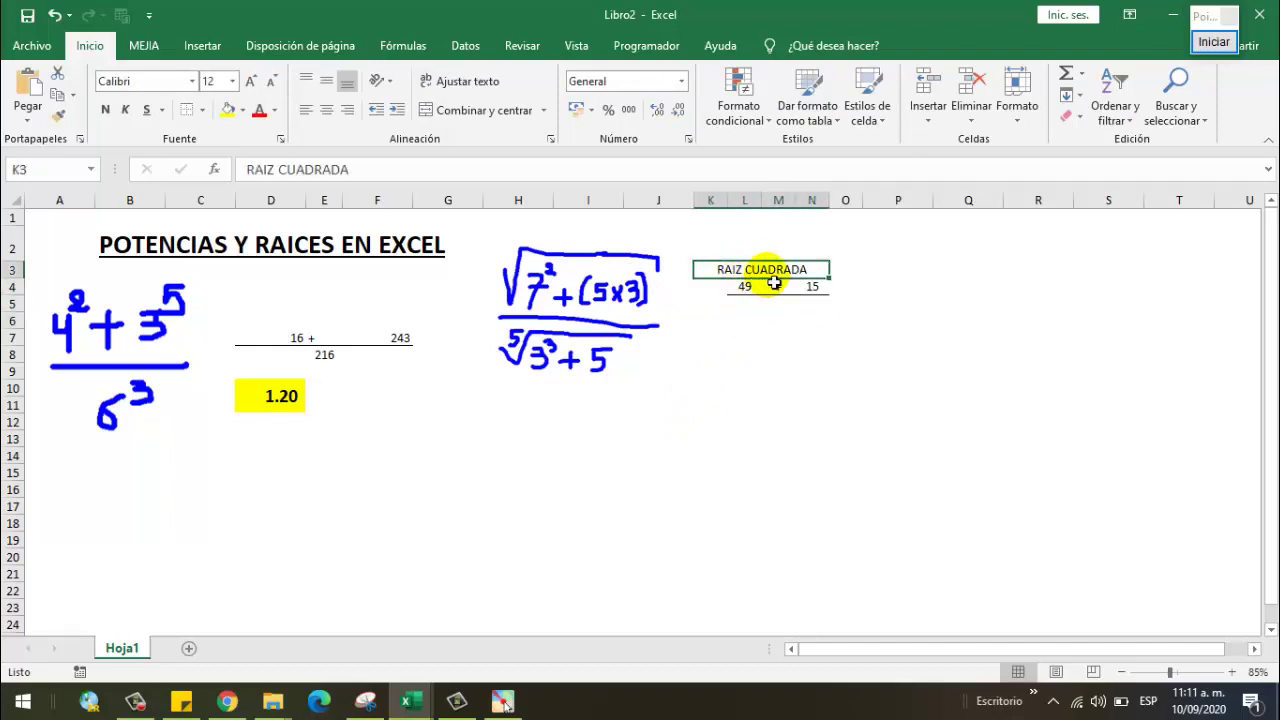
key("ctrl+c")
left_click(729, 309)
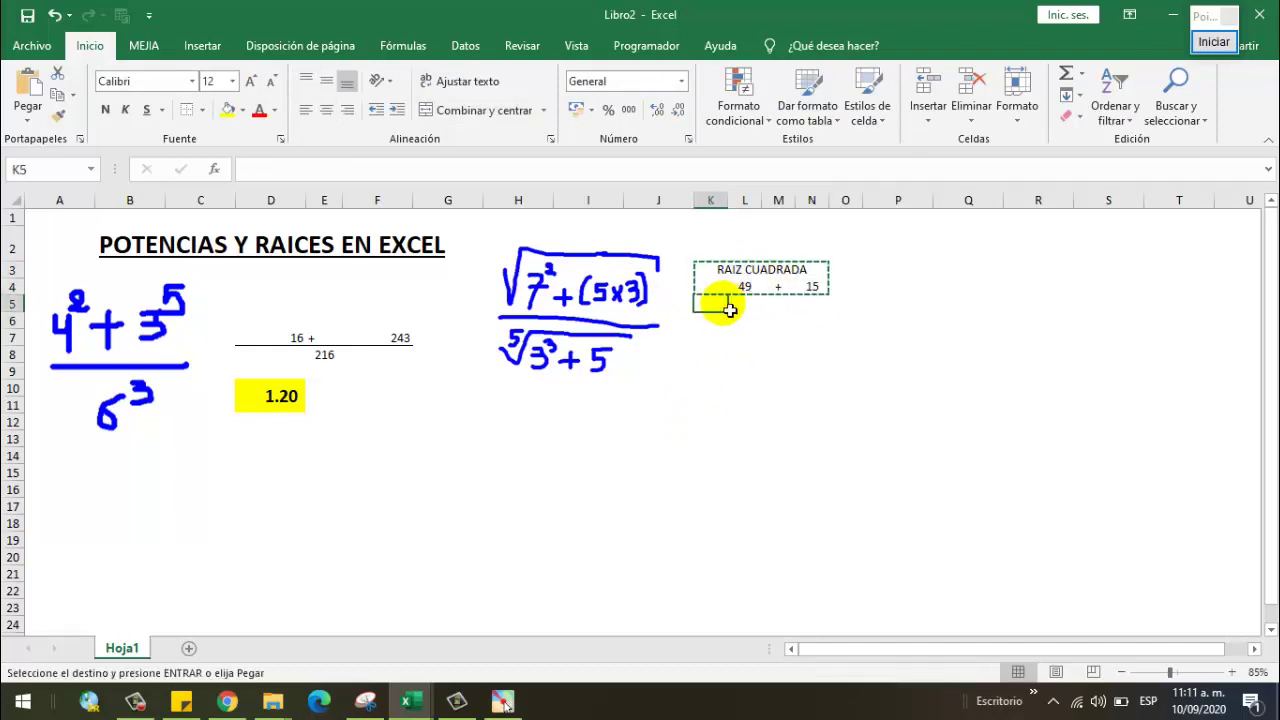
key("Return")
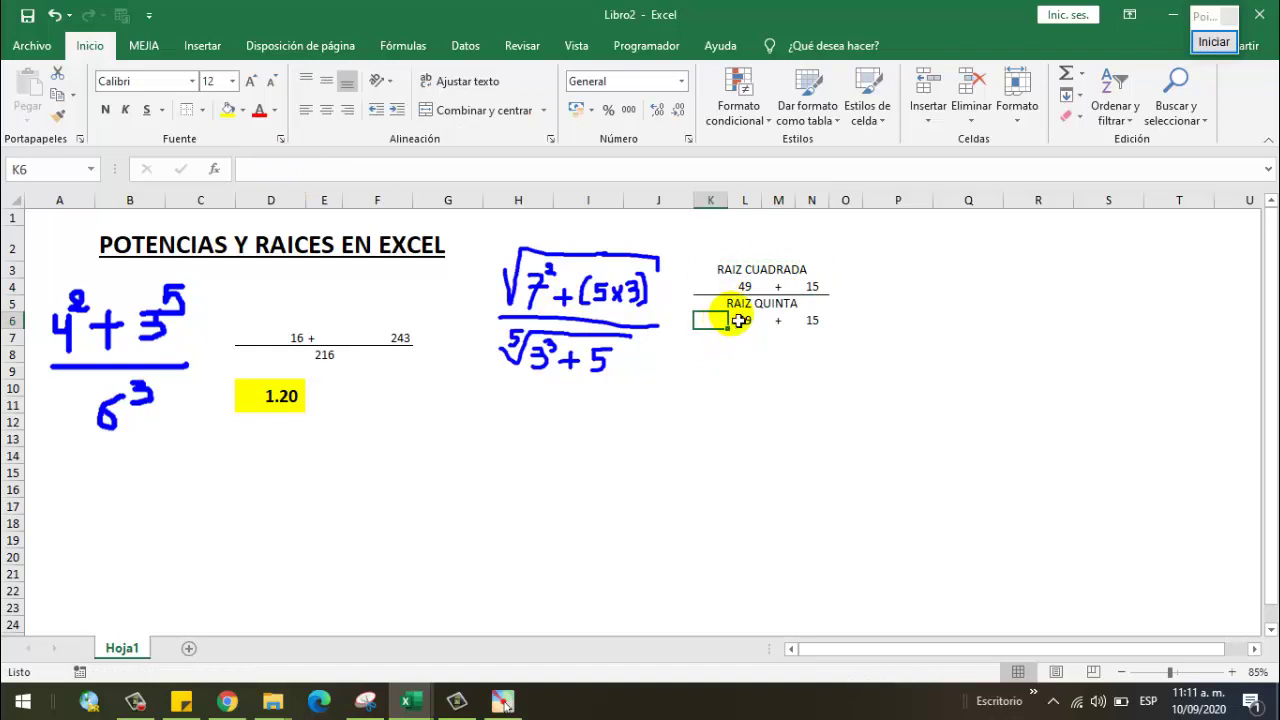
left_click(742, 320)
type("=3^3")
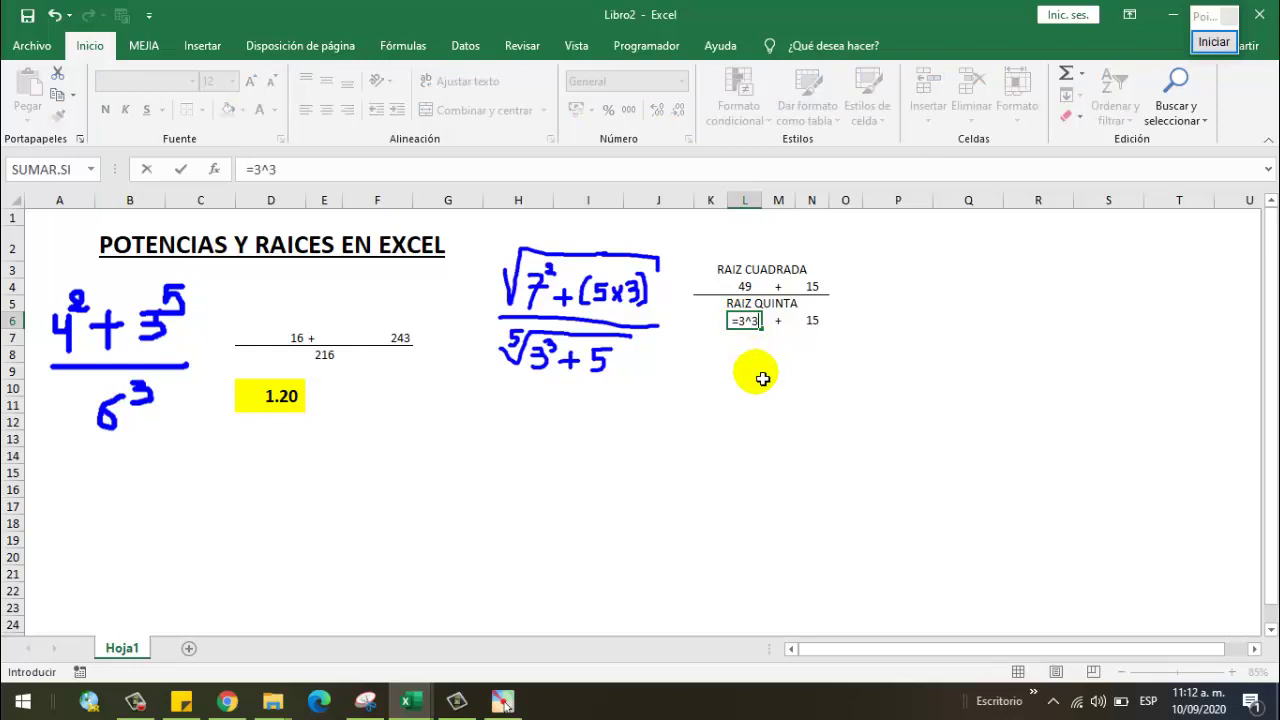
key("Return")
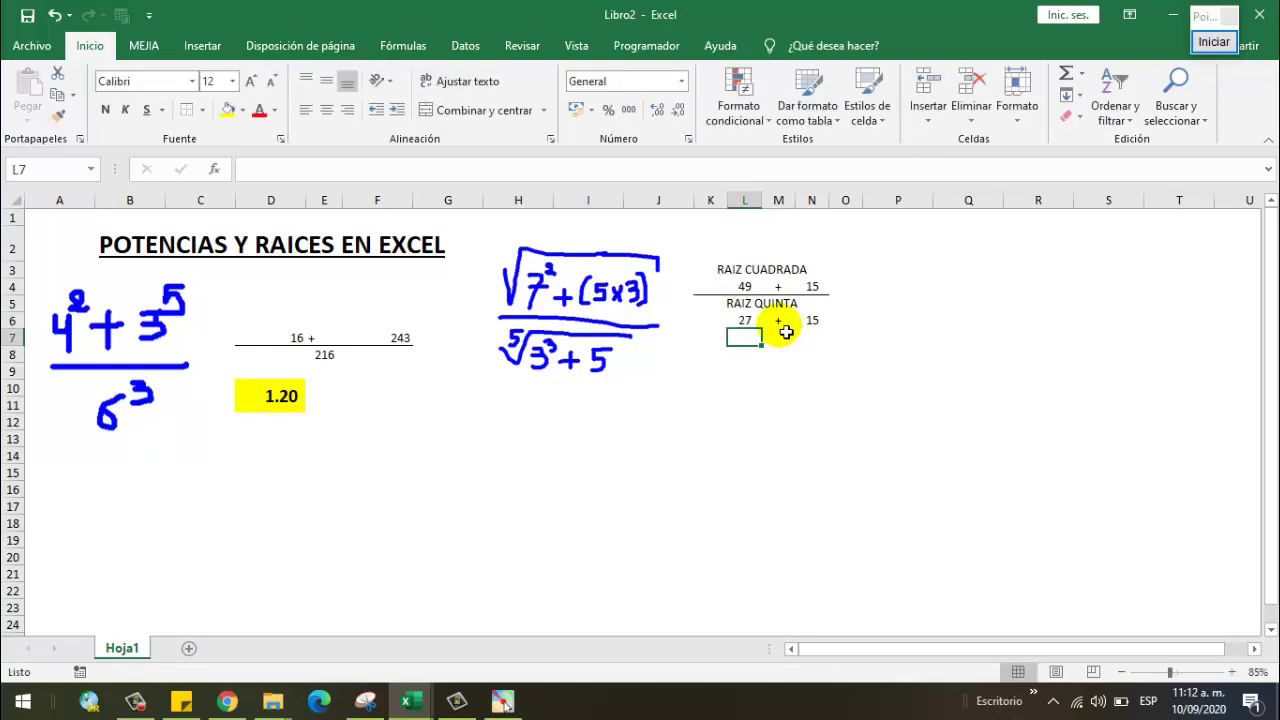
left_click(780, 322)
double_click(815, 322)
key("Escape")
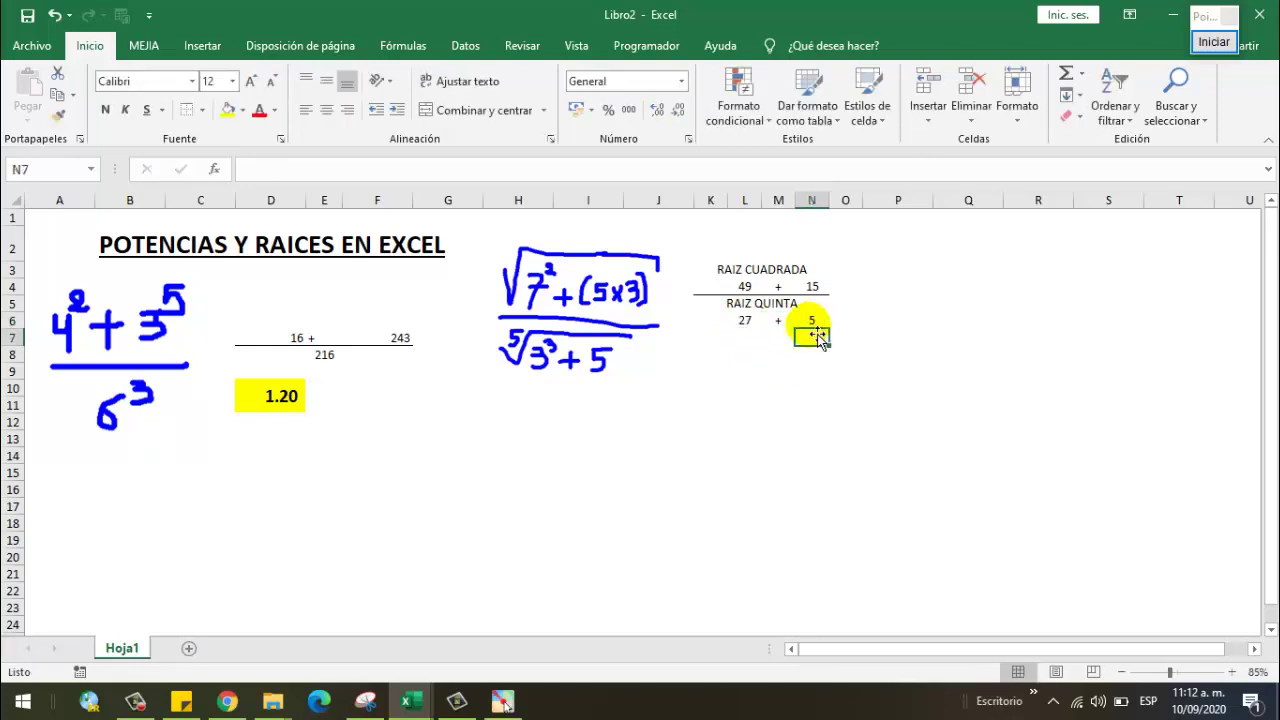
Copy the K3:N7 exercise block and choose K9 as its destination
left_click_drag(710, 269, 812, 337)
key("ctrl+c")
left_click(712, 388)
left_click(710, 371)
Paste the block at K9, merge L10:N10 and sum L4 and N4 there to show 64
key("ctrl+v")
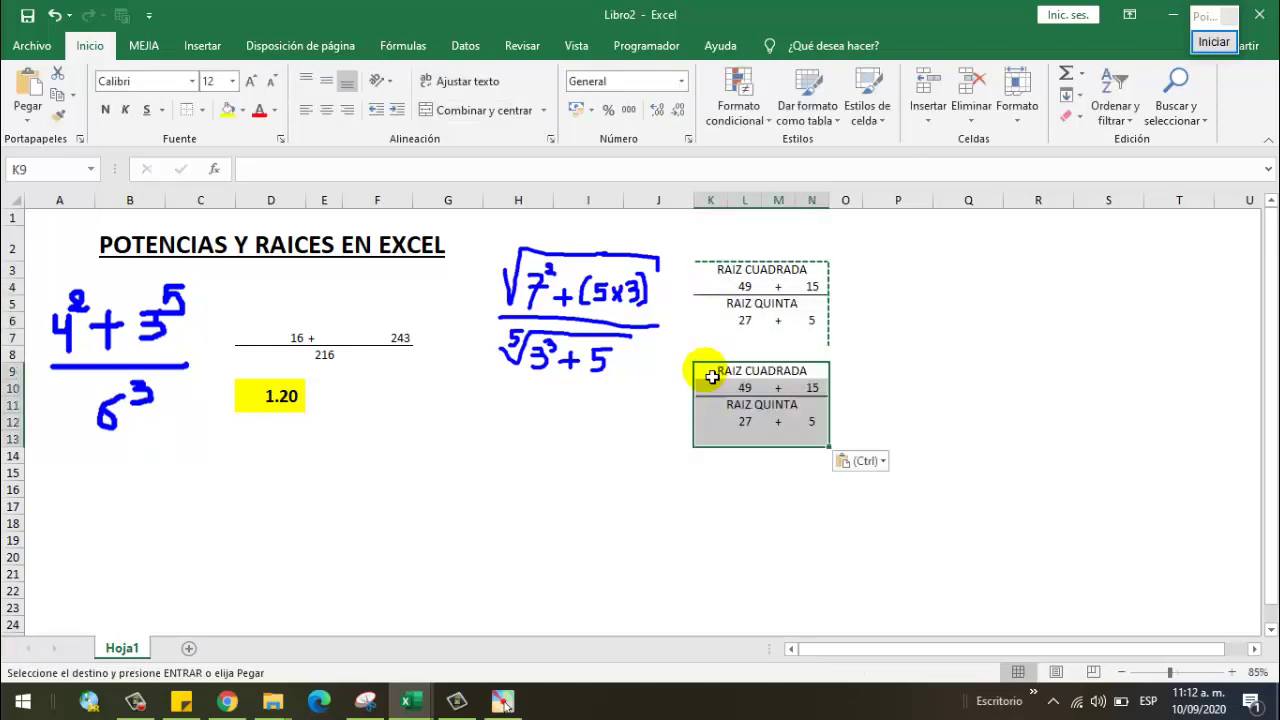
left_click(746, 388)
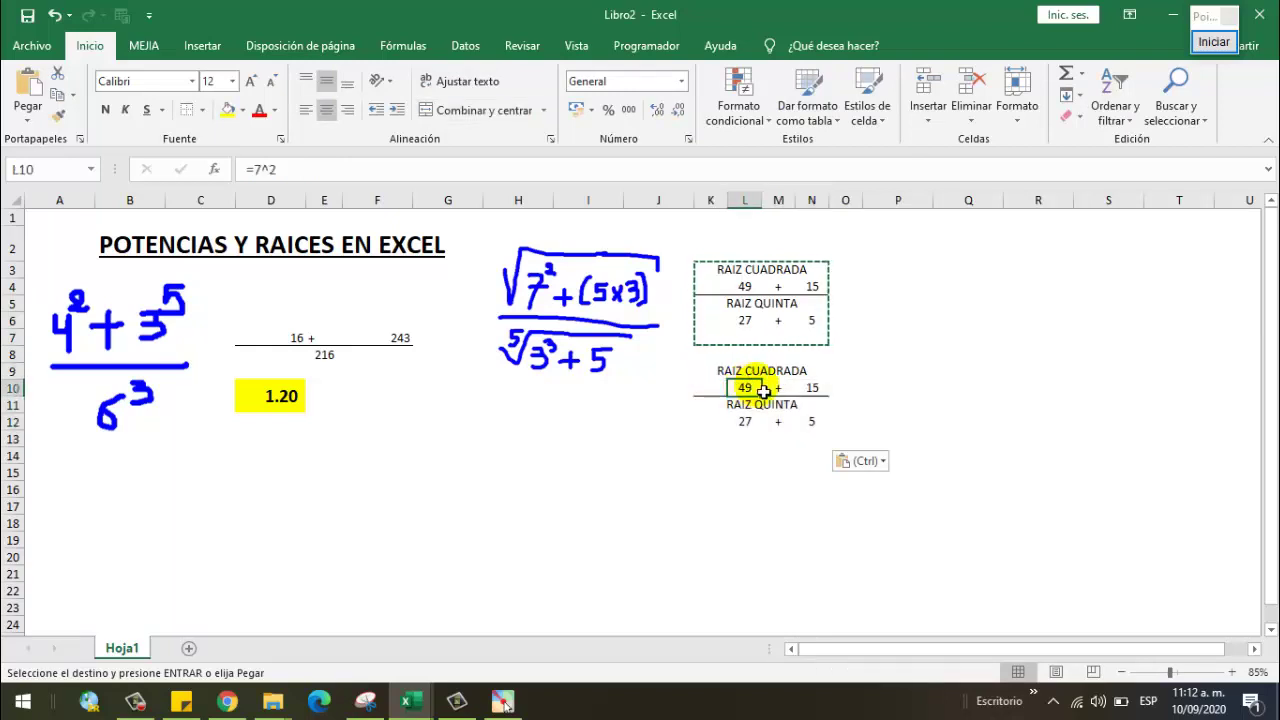
left_click_drag(776, 394, 815, 390)
left_click(484, 110)
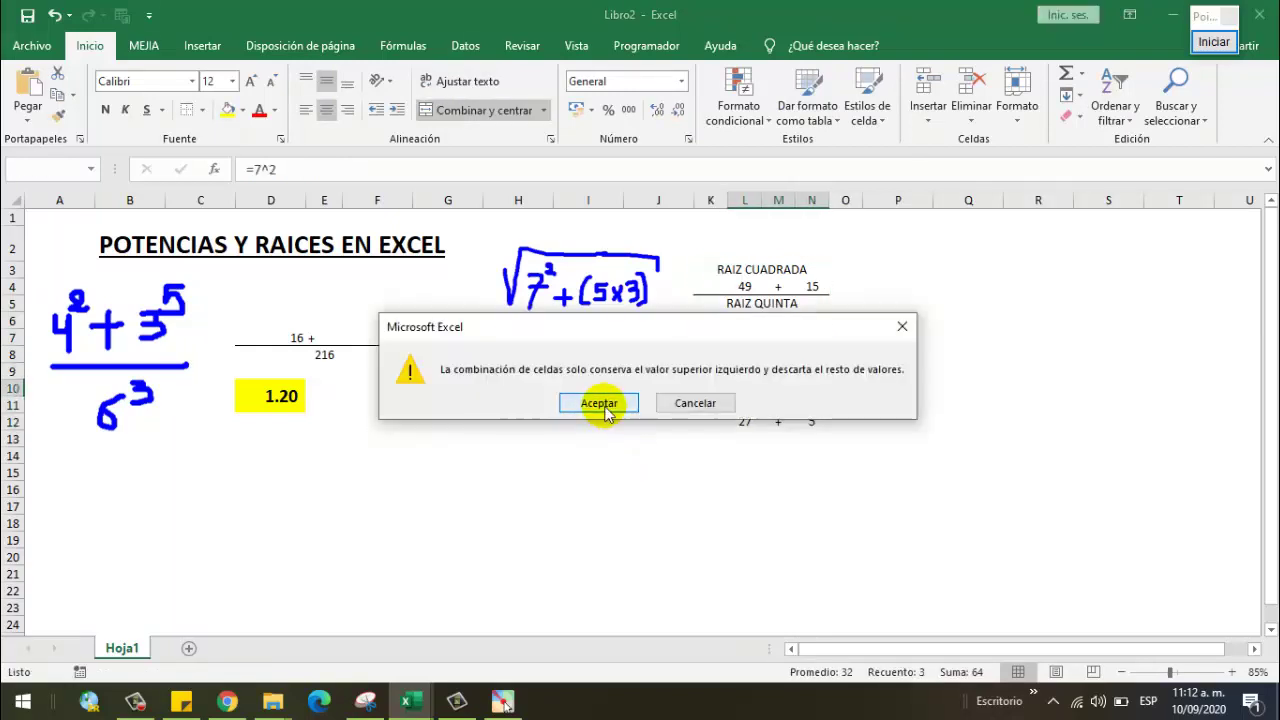
left_click(603, 402)
type("+")
left_click(745, 288)
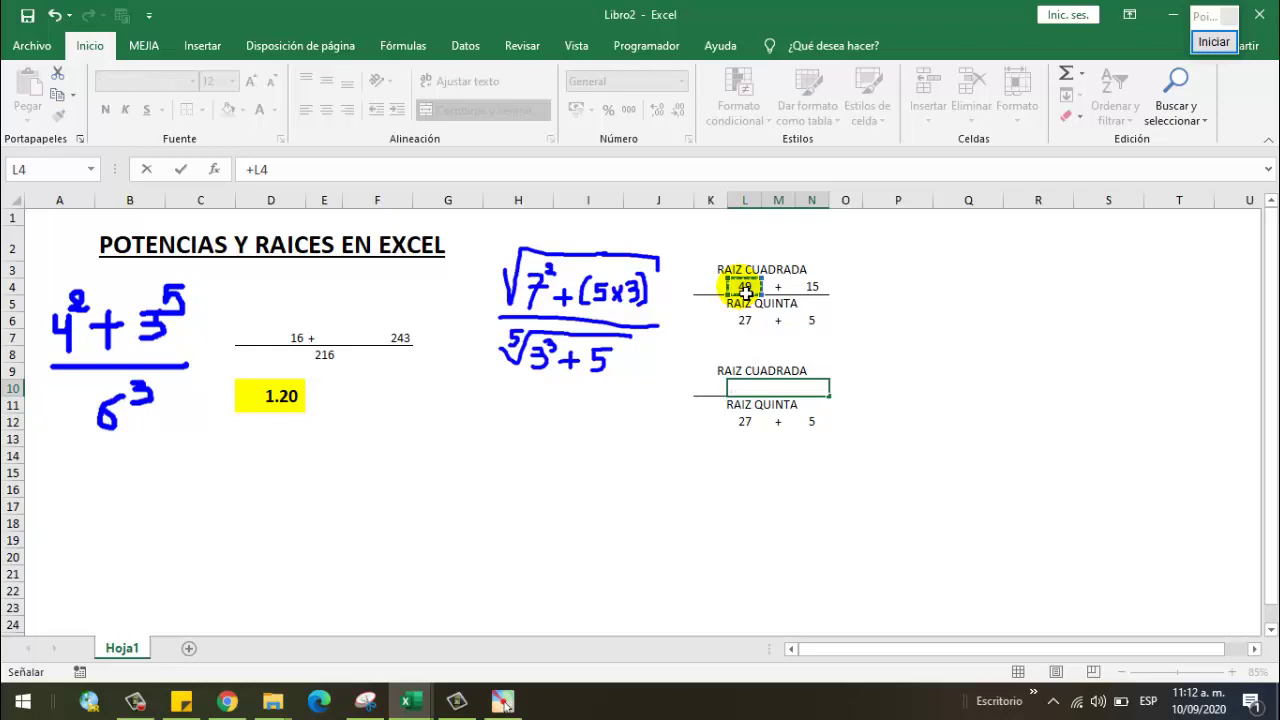
type("+")
left_click(812, 287)
key("Return")
Merge L12:N12 and enter =L6+N6 there to show 32
left_click(745, 424)
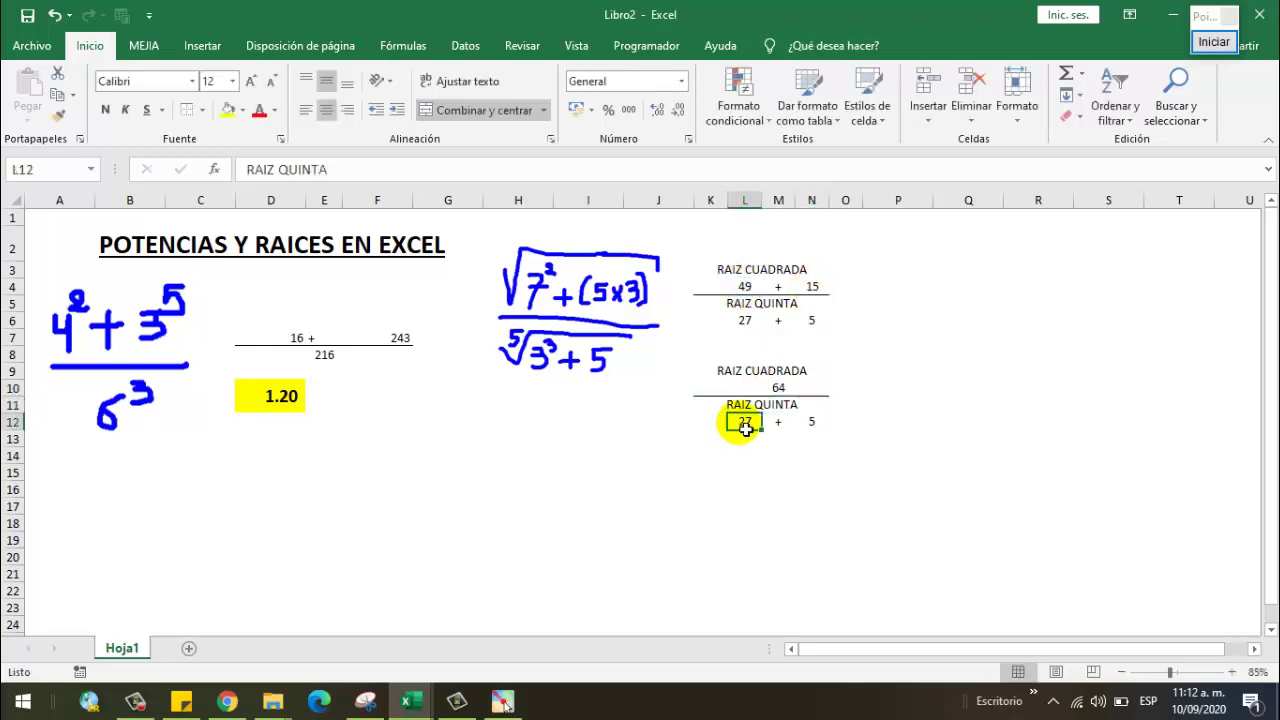
left_click_drag(745, 427, 811, 430)
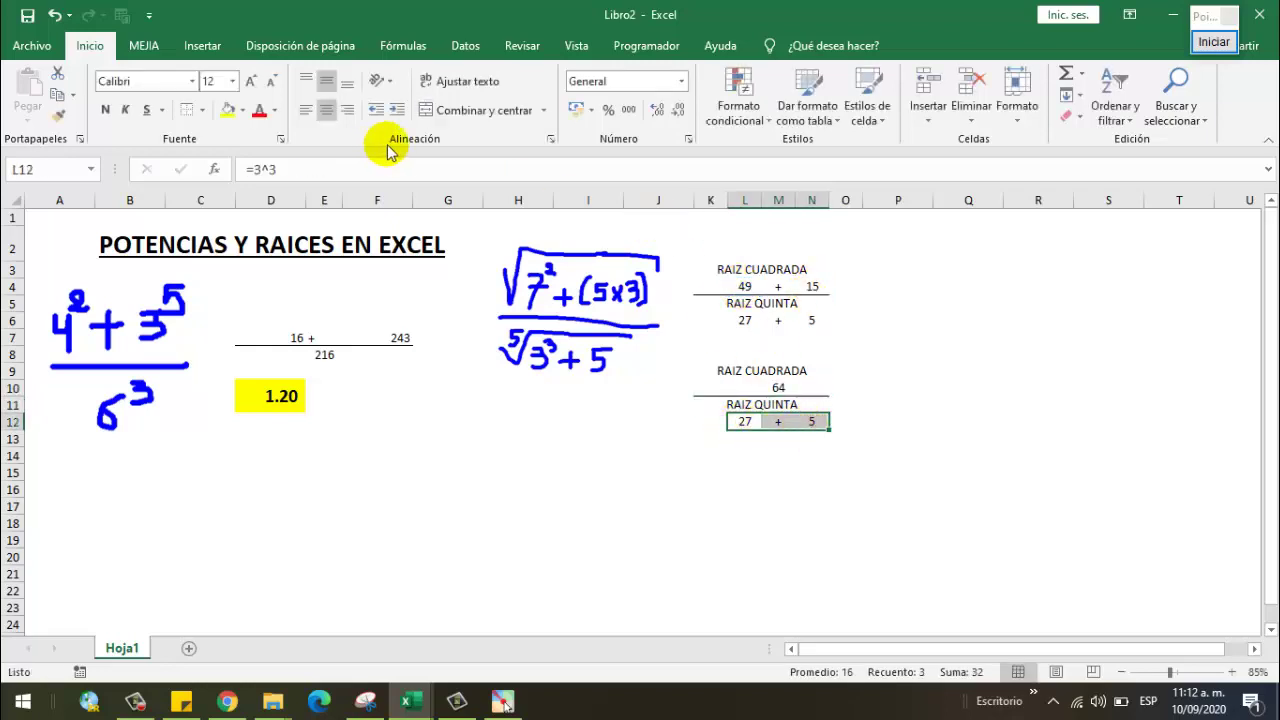
left_click(487, 111)
left_click(628, 402)
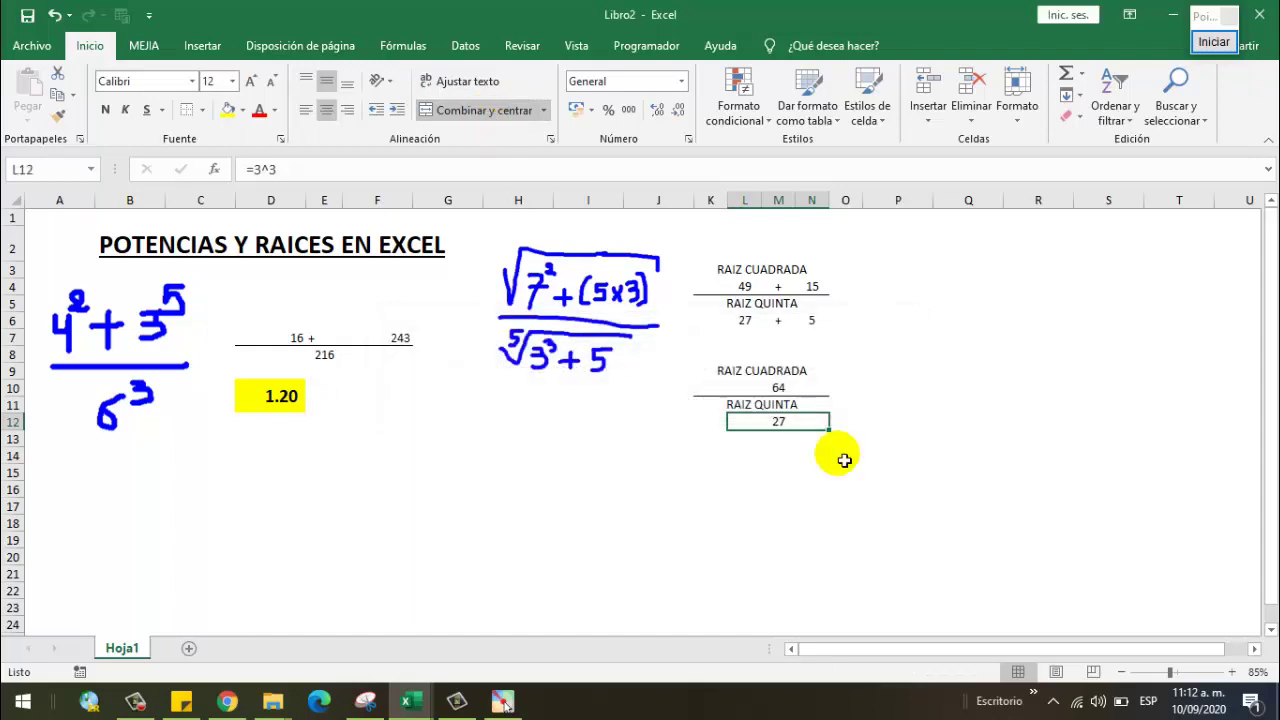
type("=")
left_click(745, 321)
type("+")
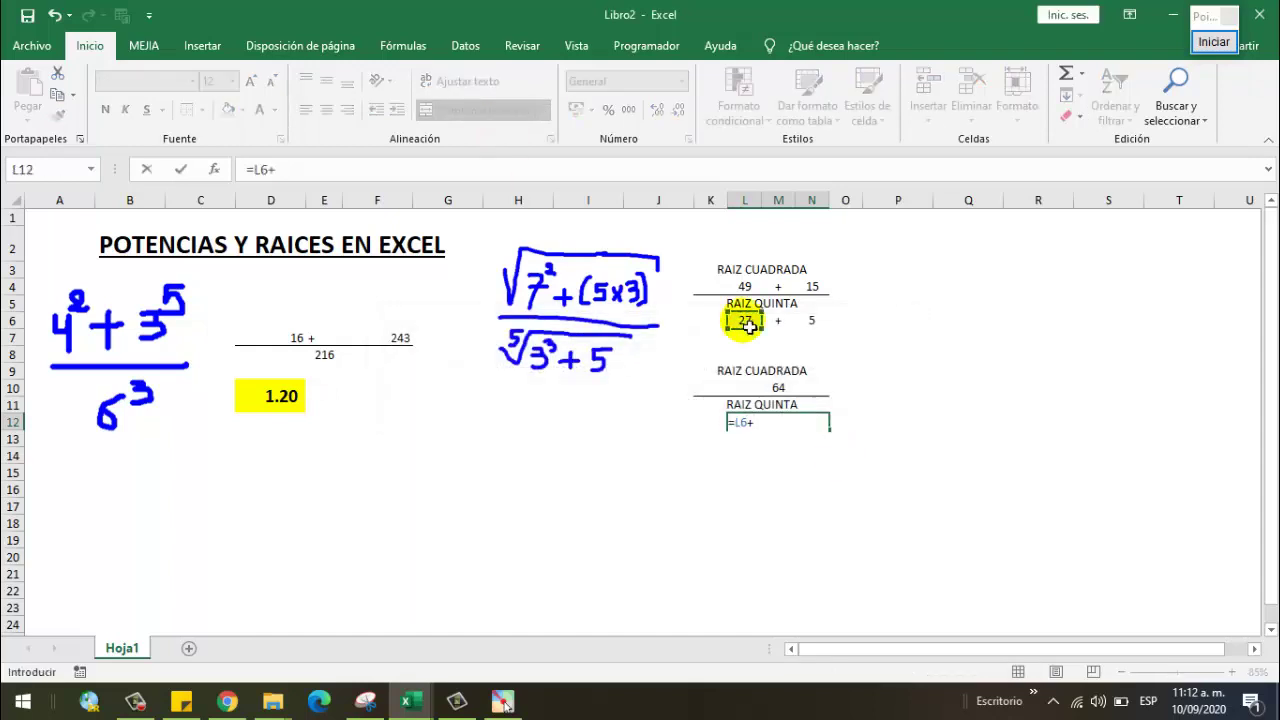
left_click(815, 322)
key("Return")
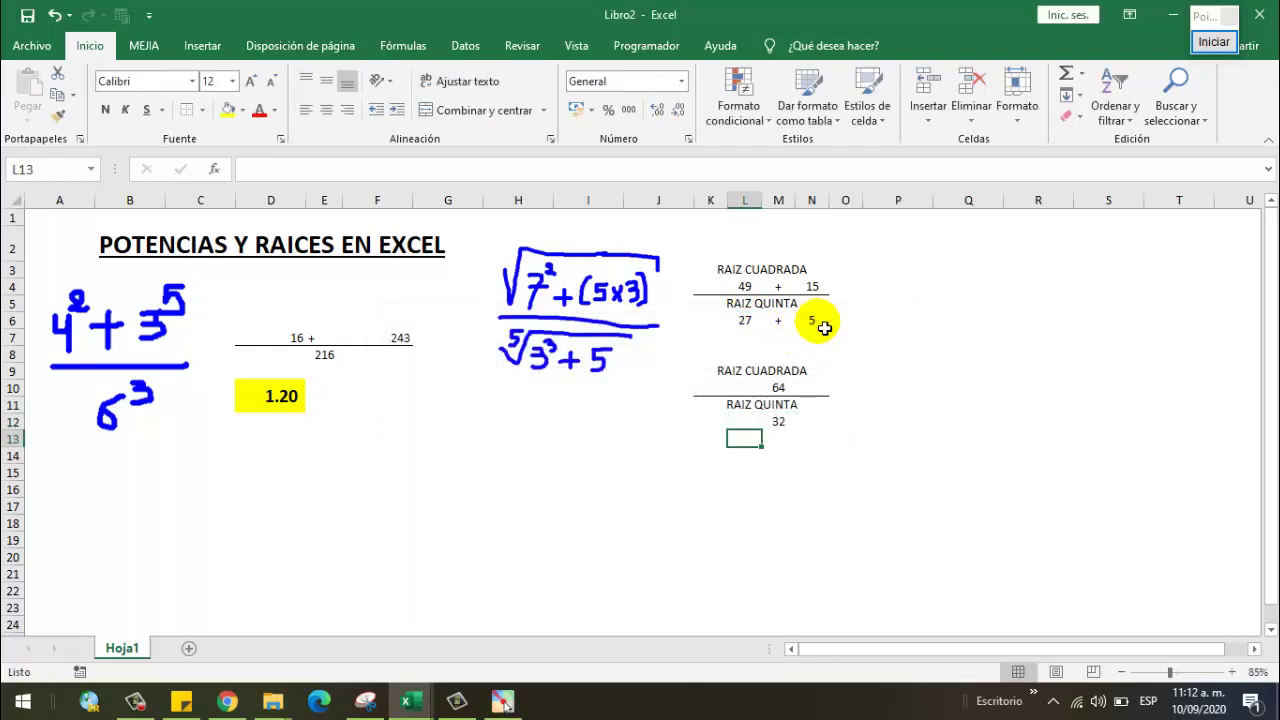
Shade the square and fifth root value block with yellow fill
left_click_drag(760, 372, 777, 420)
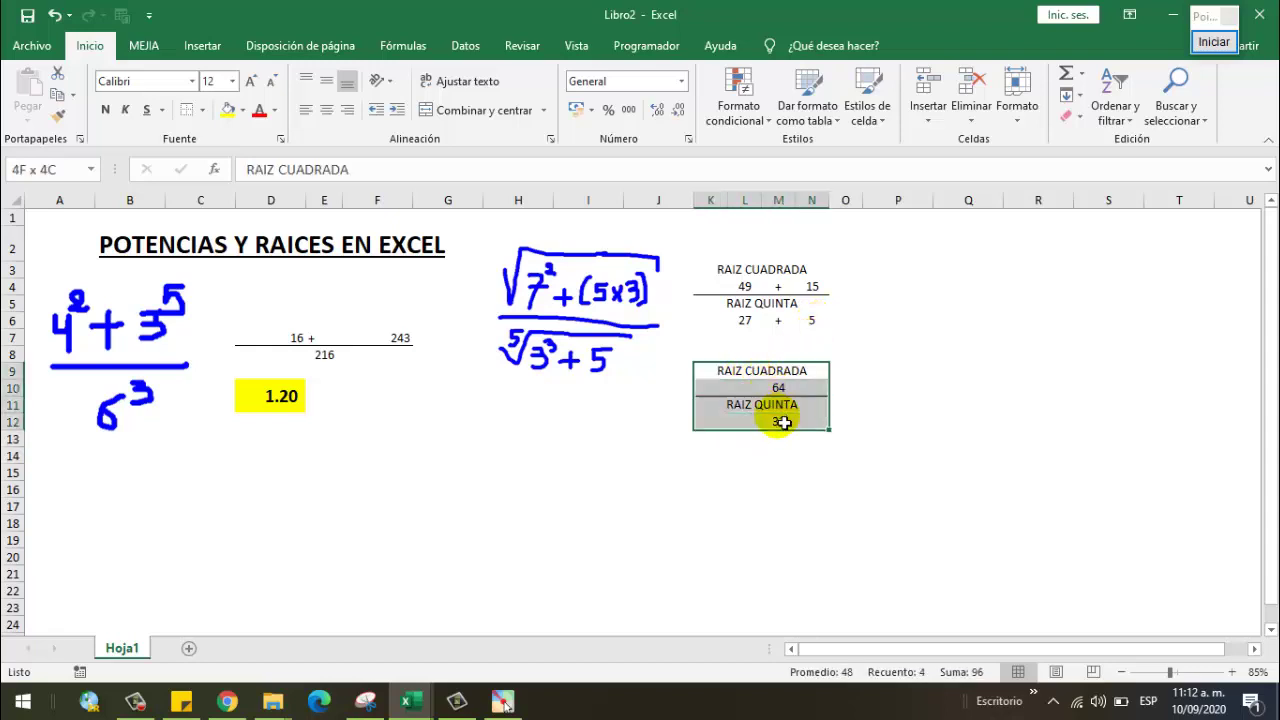
left_click(228, 111)
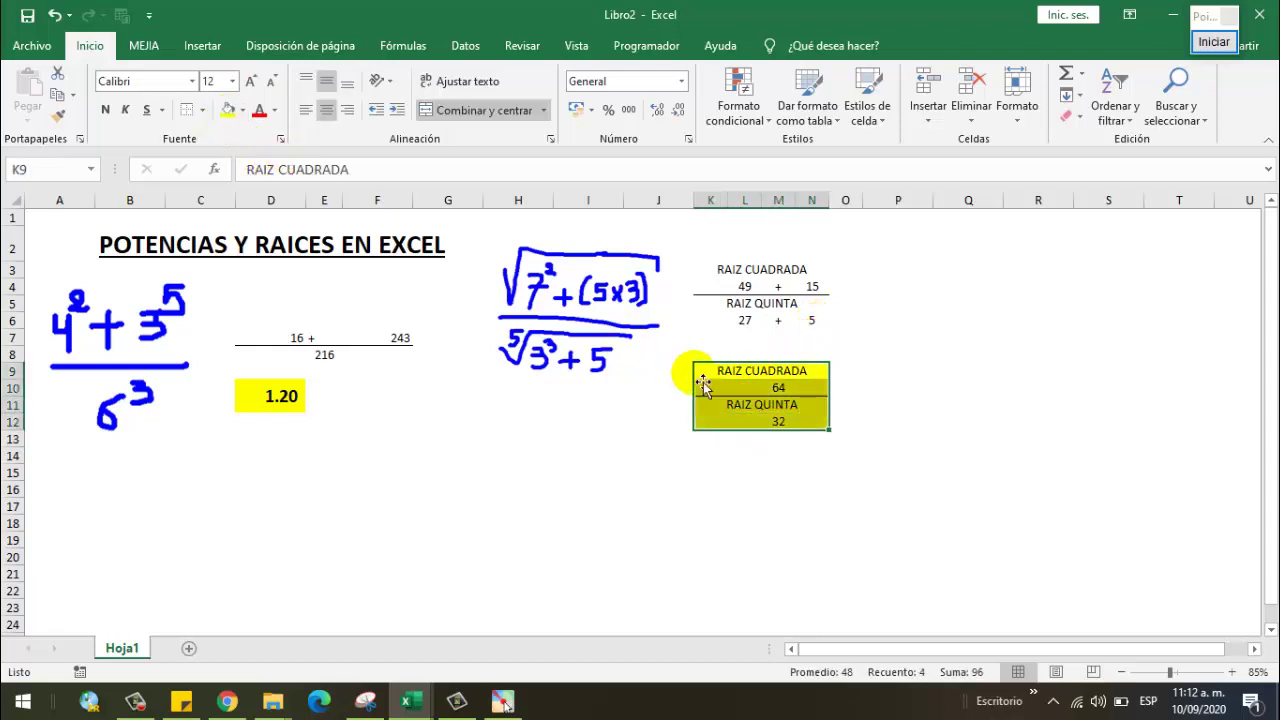
left_click(987, 490)
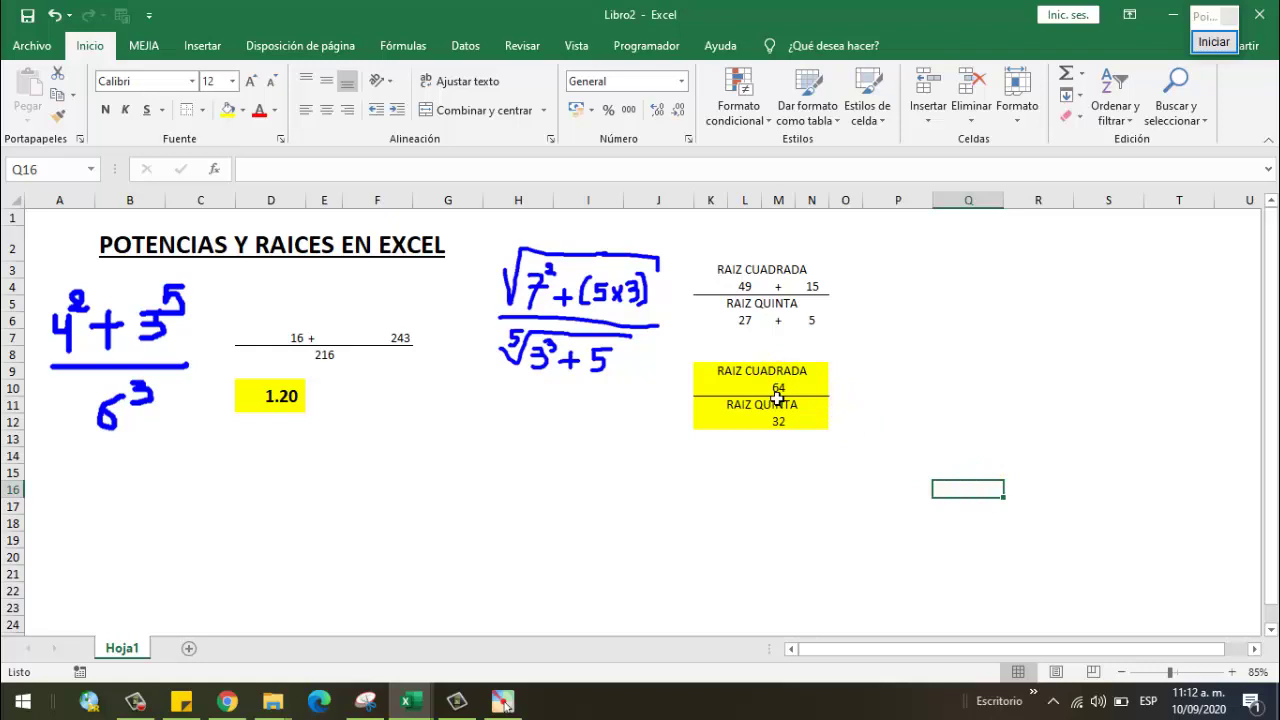
Enter =64^(1/2) in P9 to get 8, centered and enlarged to size 16
left_click(779, 440)
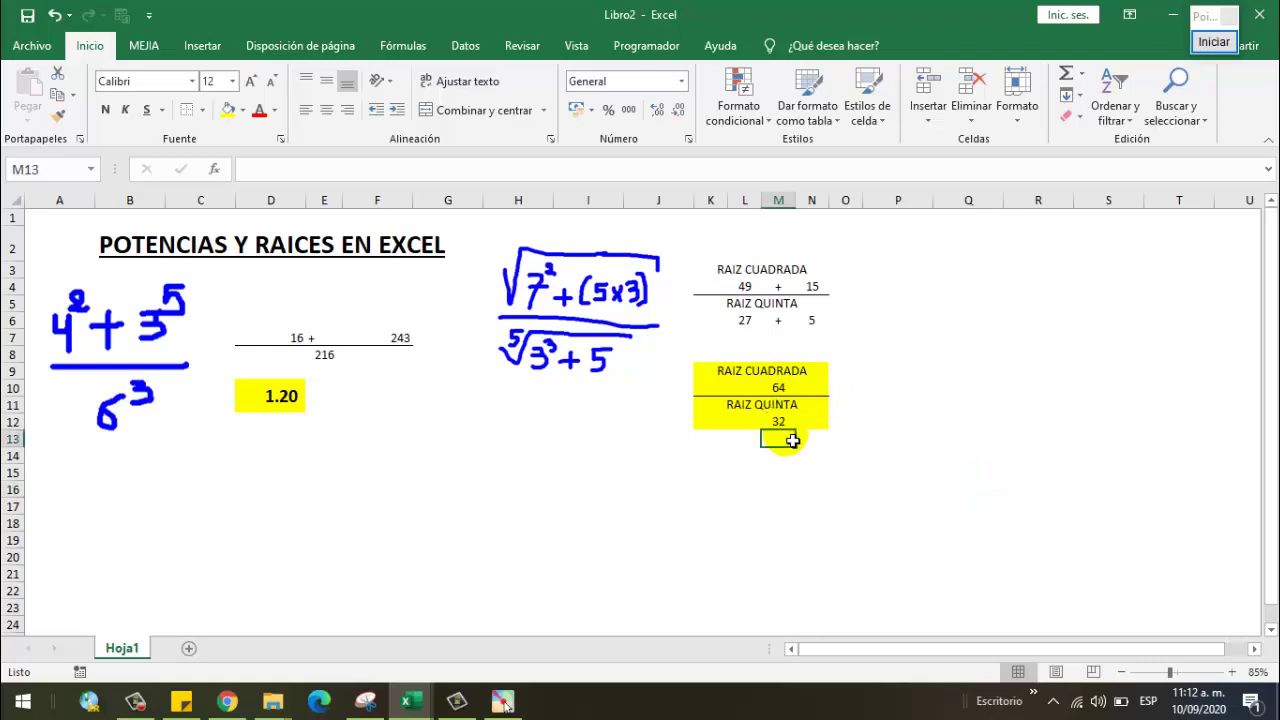
left_click(880, 370)
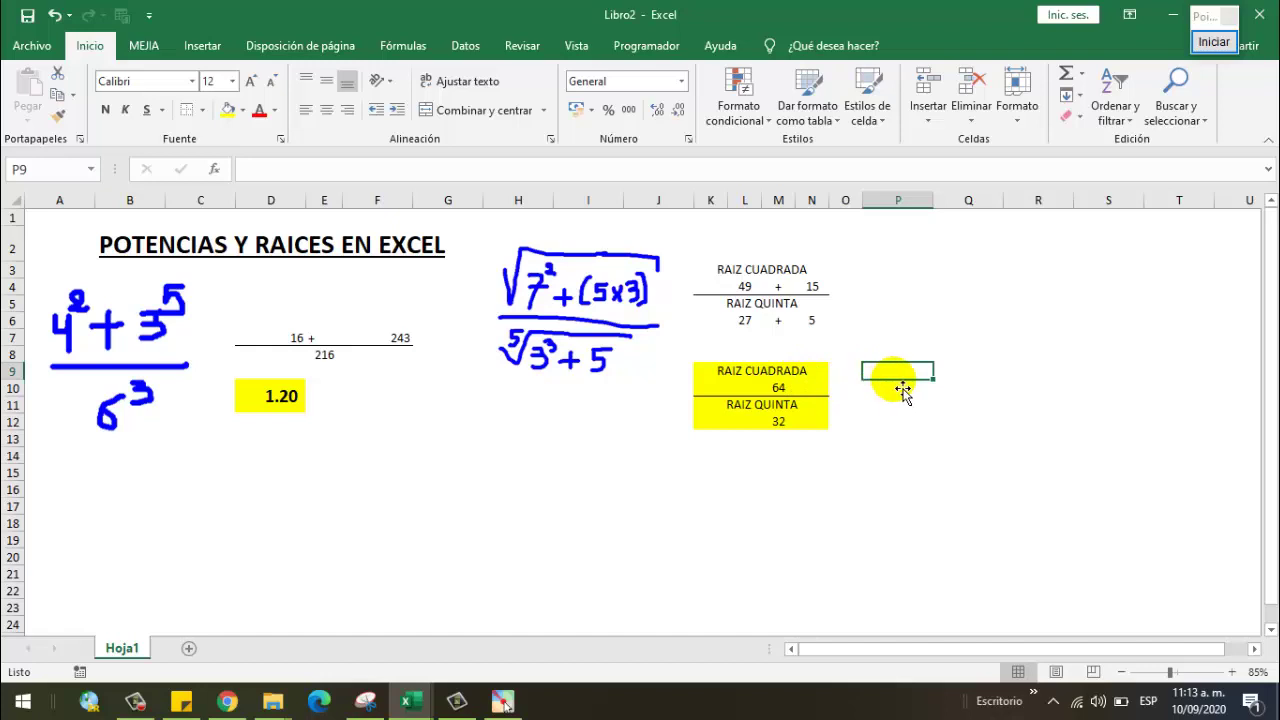
type("=64")
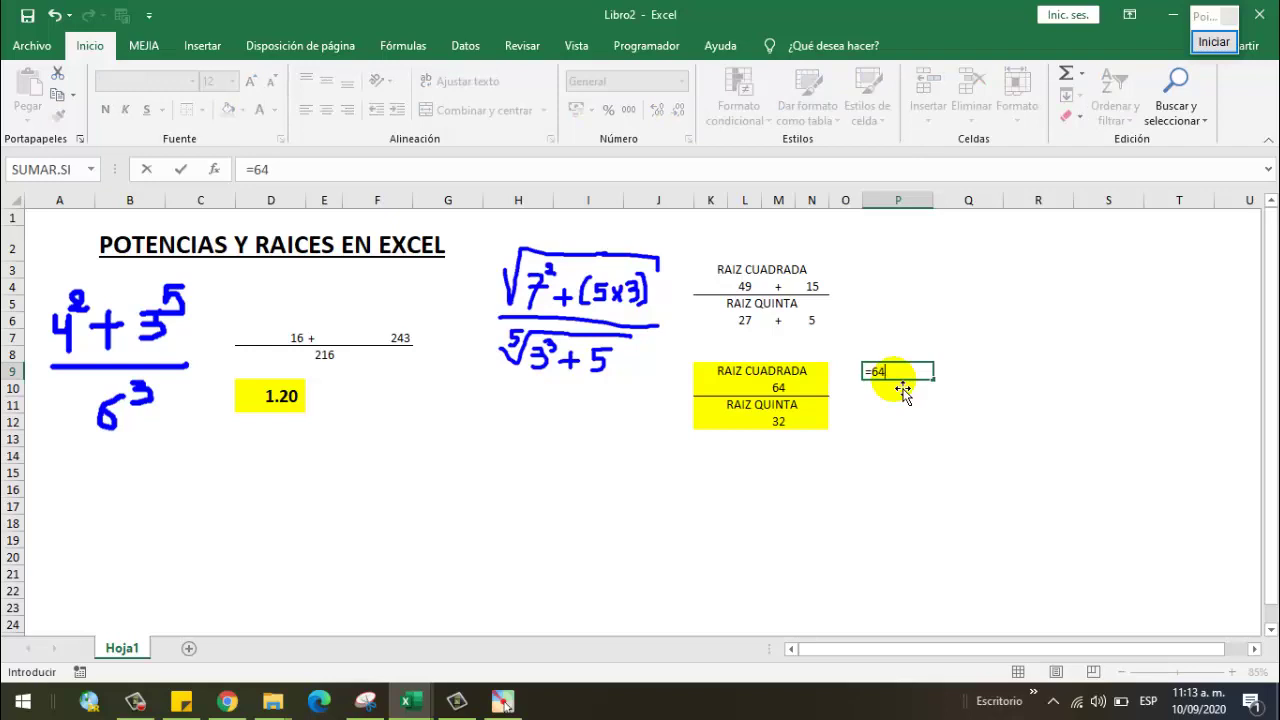
type("^(1/2")
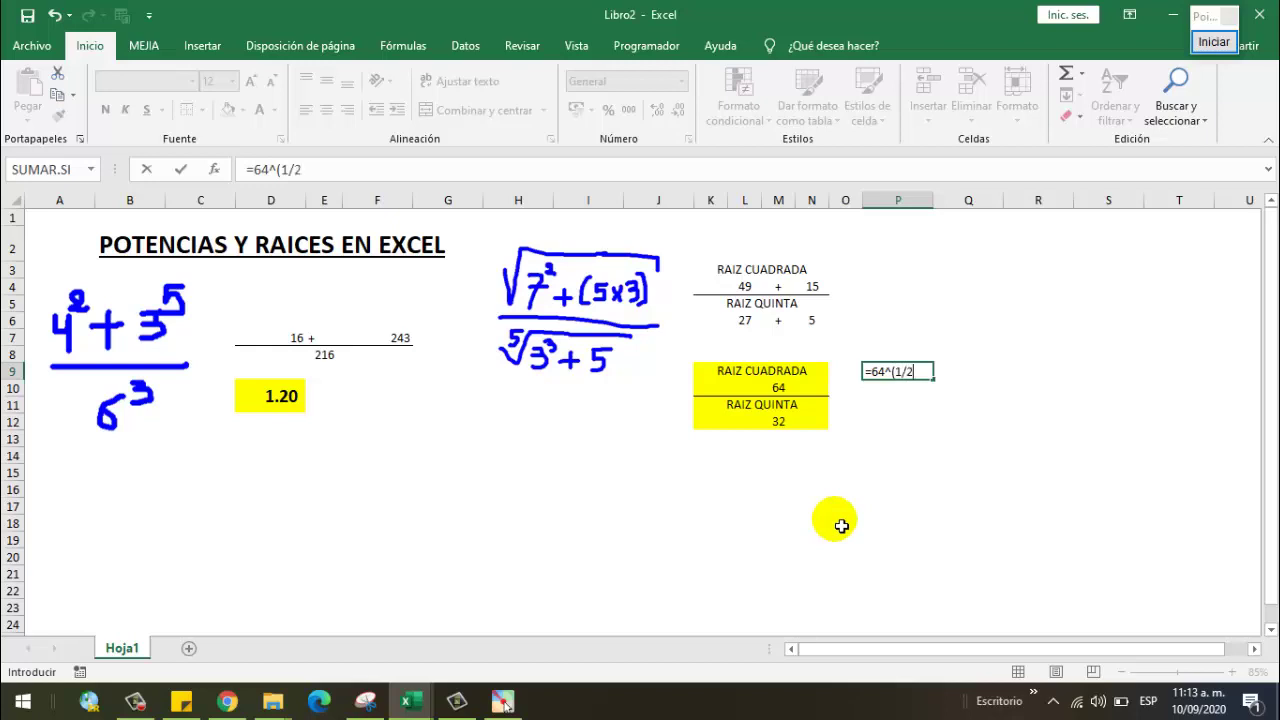
key("Return")
left_click(908, 371)
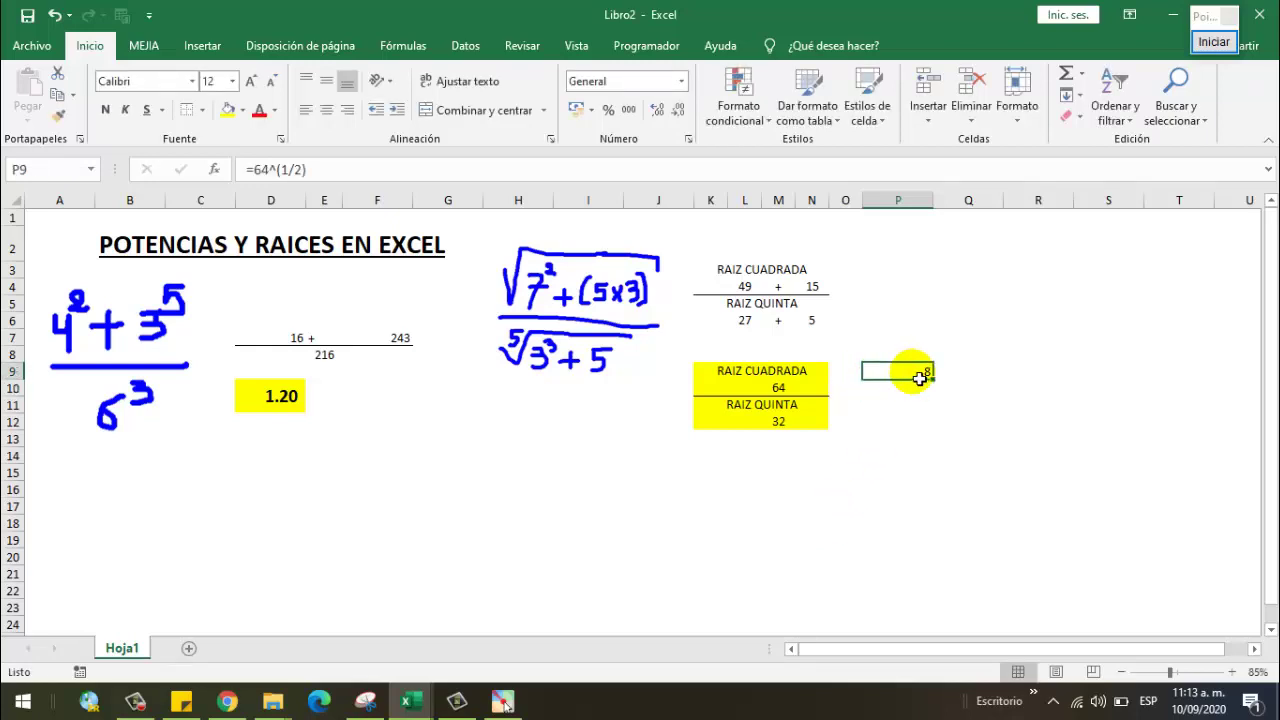
left_click(327, 112)
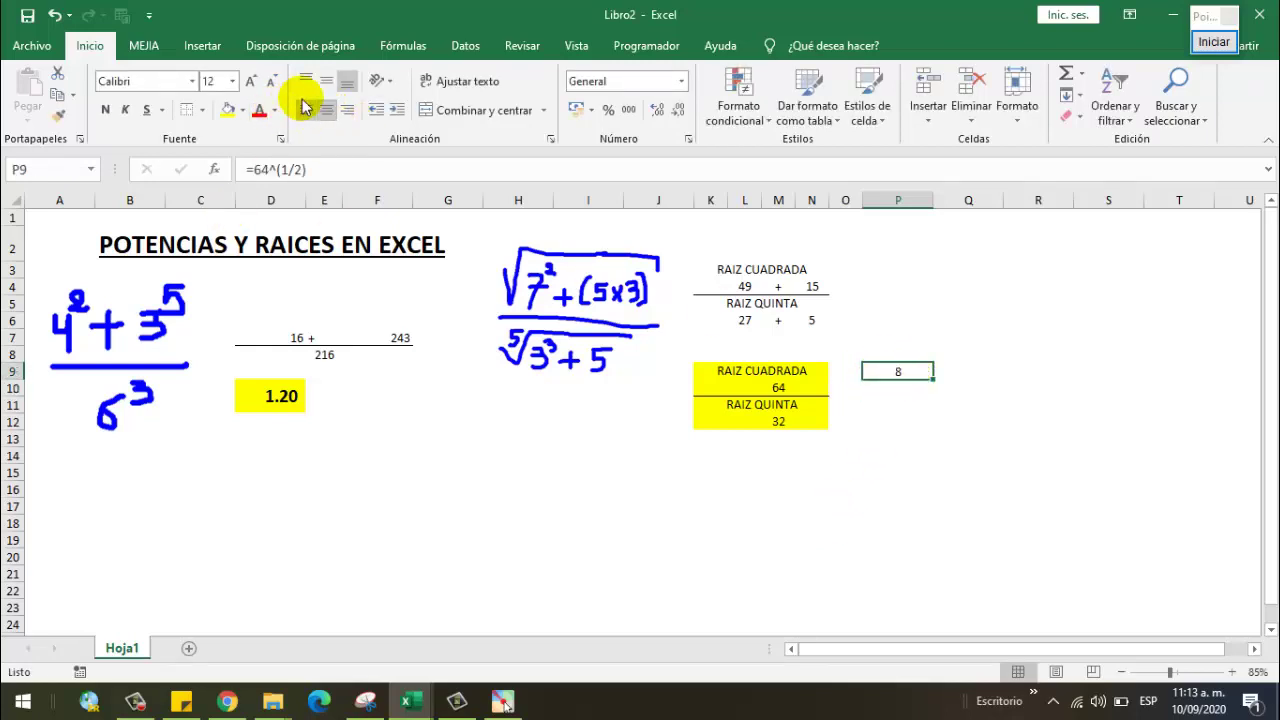
left_click(250, 80)
left_click(250, 80)
Enter =32^(1/5) in P10 to get 2
left_click(898, 397)
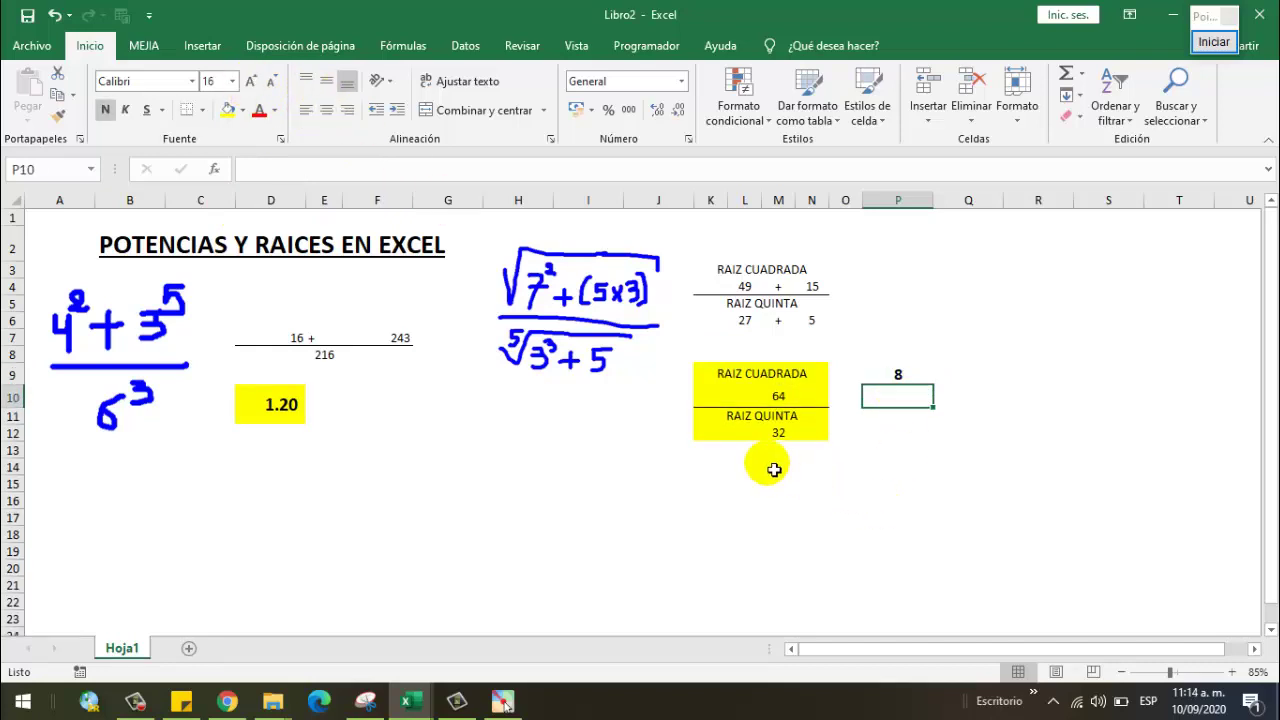
type("=32^(1/5")
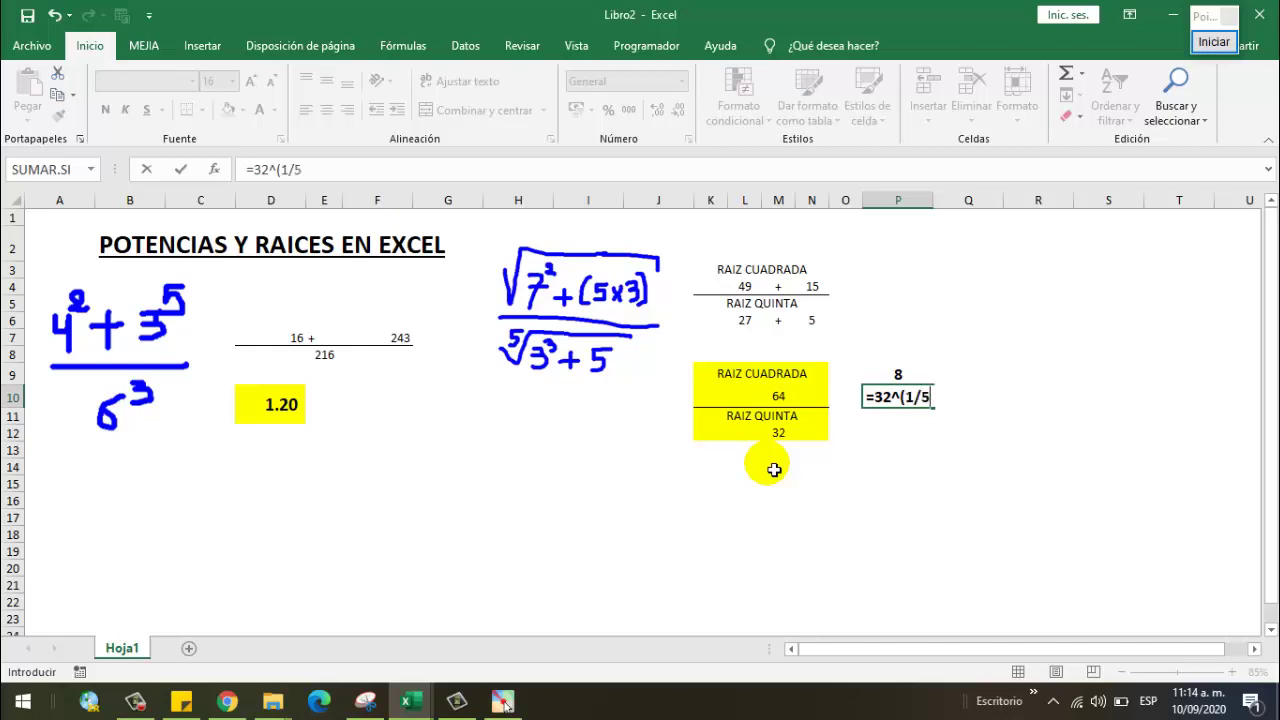
key("Return")
left_click(903, 396)
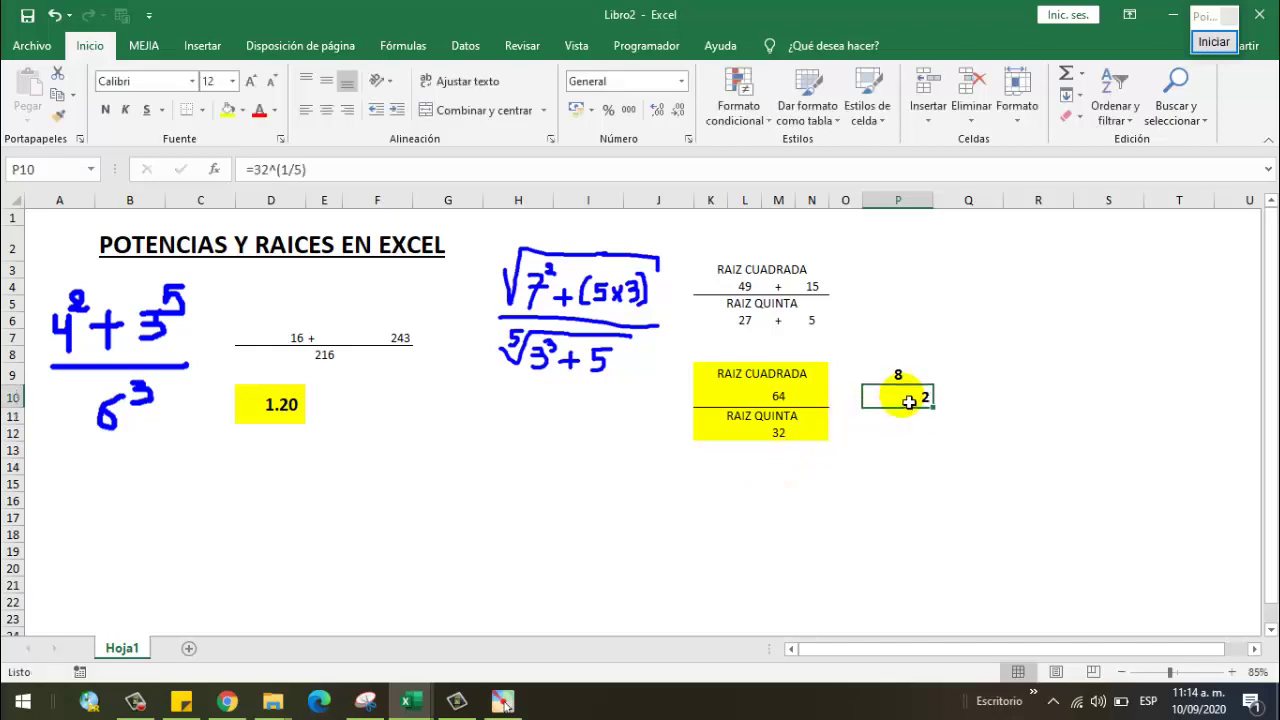
Enter =P9/P10 in the green cell Q9, giving 4
left_click(1080, 520)
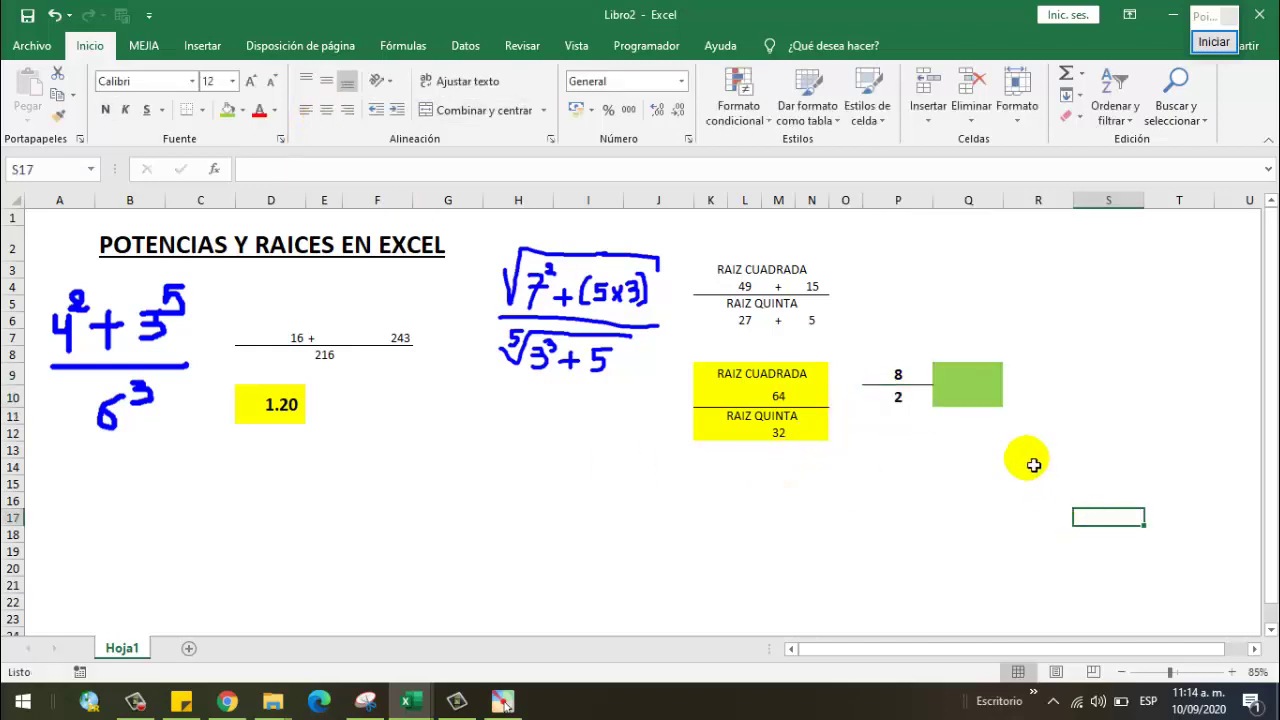
left_click(997, 401)
type("=")
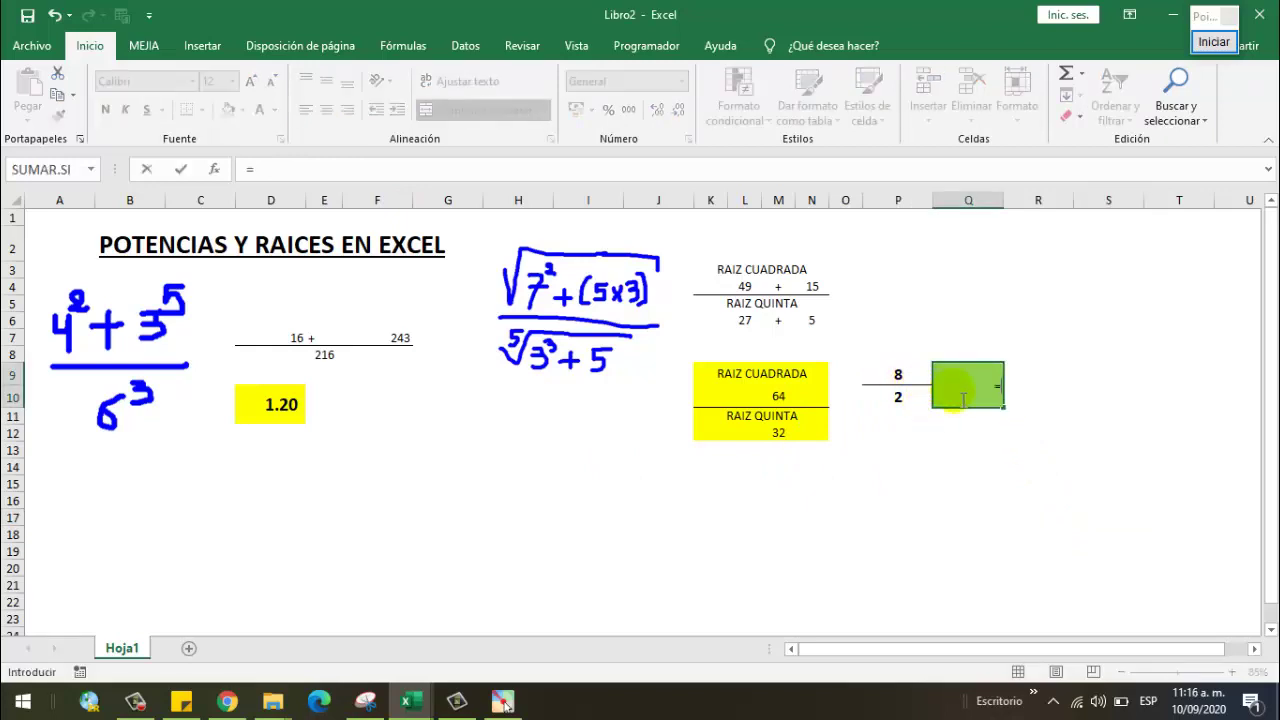
left_click(910, 376)
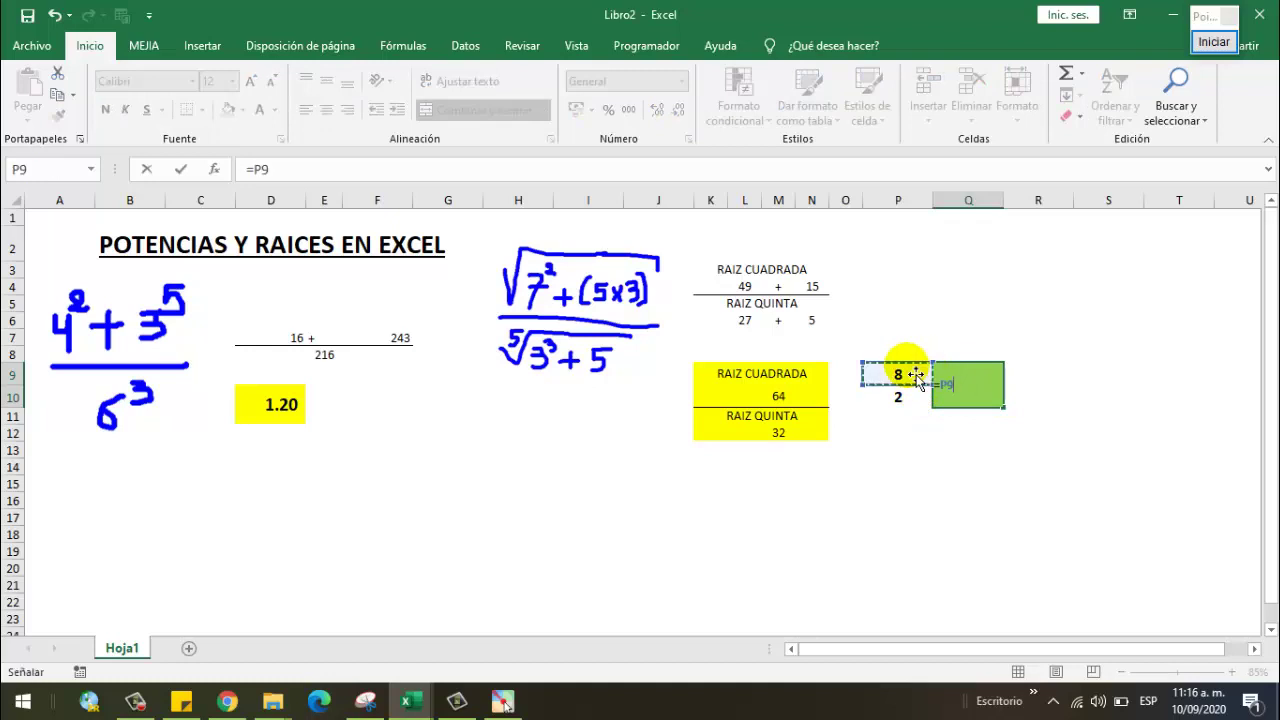
type("/")
left_click(897, 396)
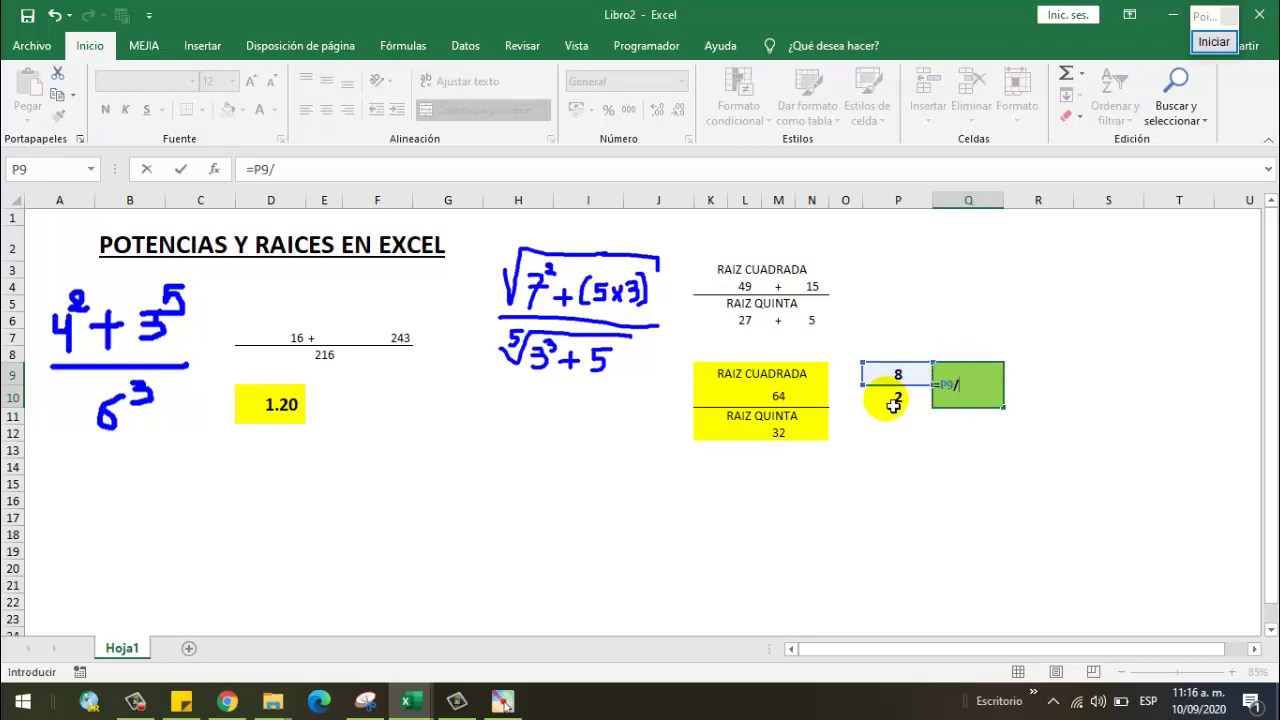
key("Return")
left_click(897, 500)
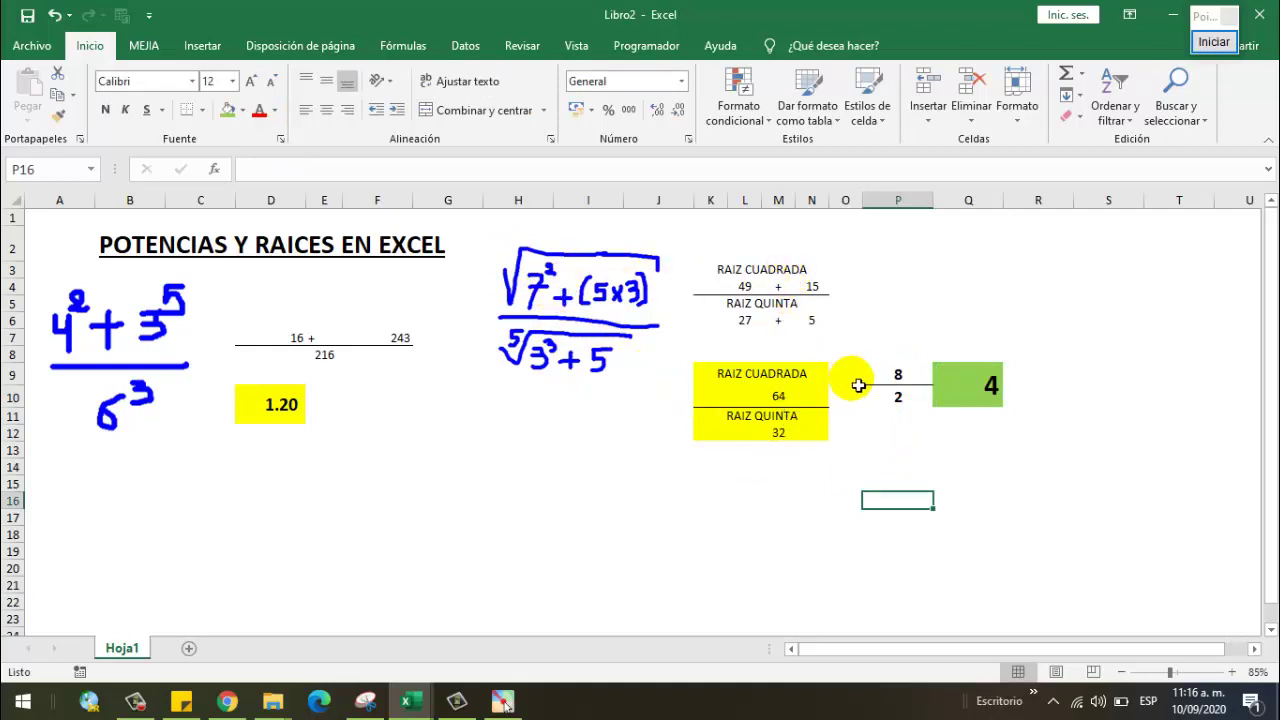
Check the square root formula behind the 8 in P9
left_click(897, 378)
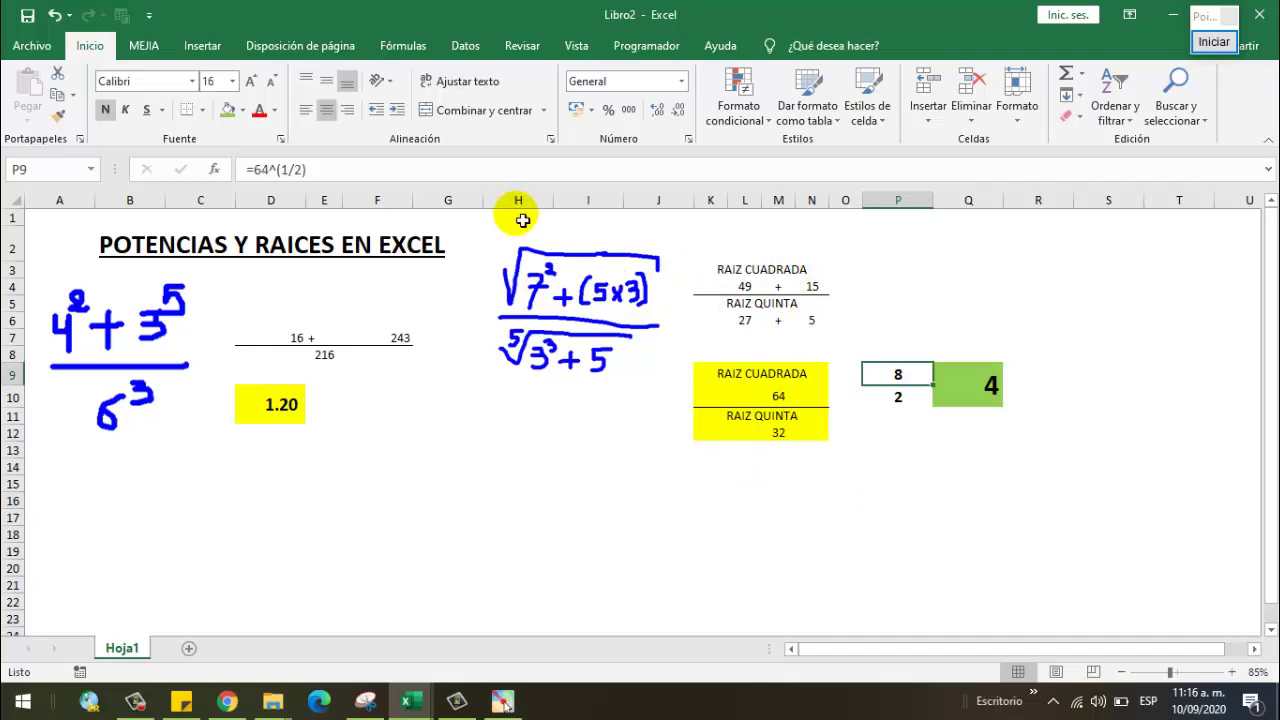
key("Right")
key("Down")
key("Down")
key("Down")
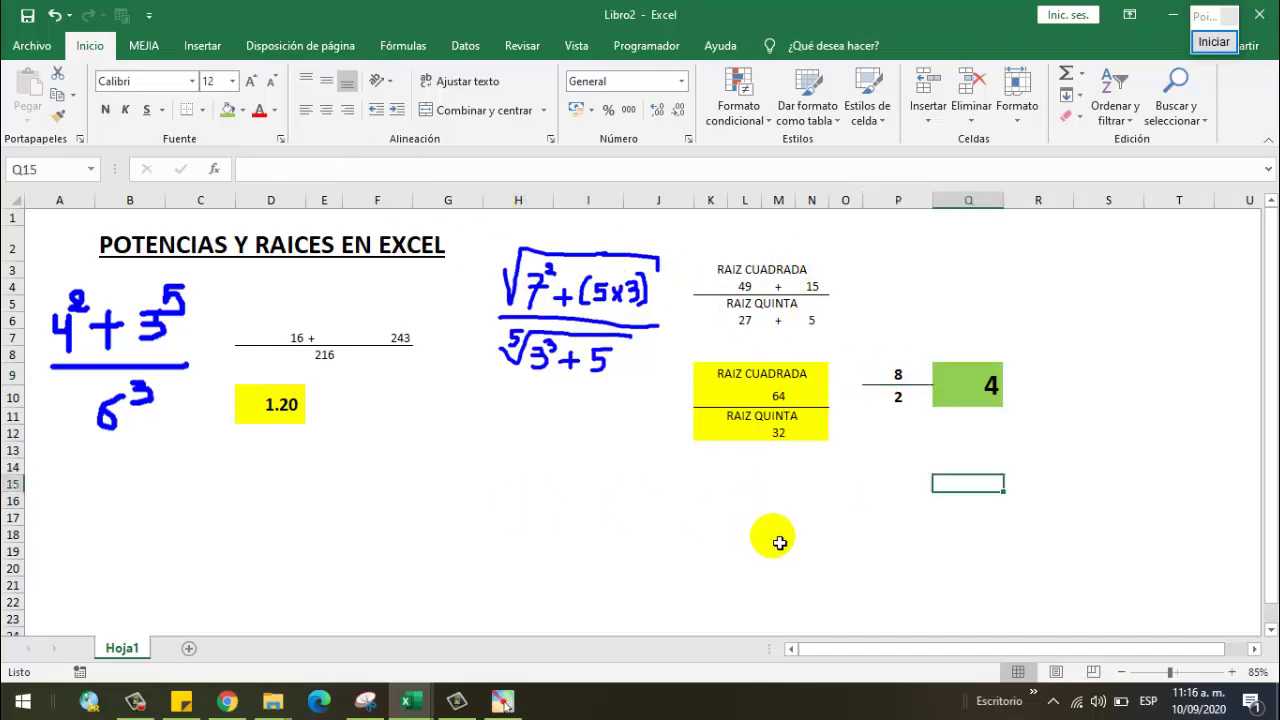
left_click(780, 538)
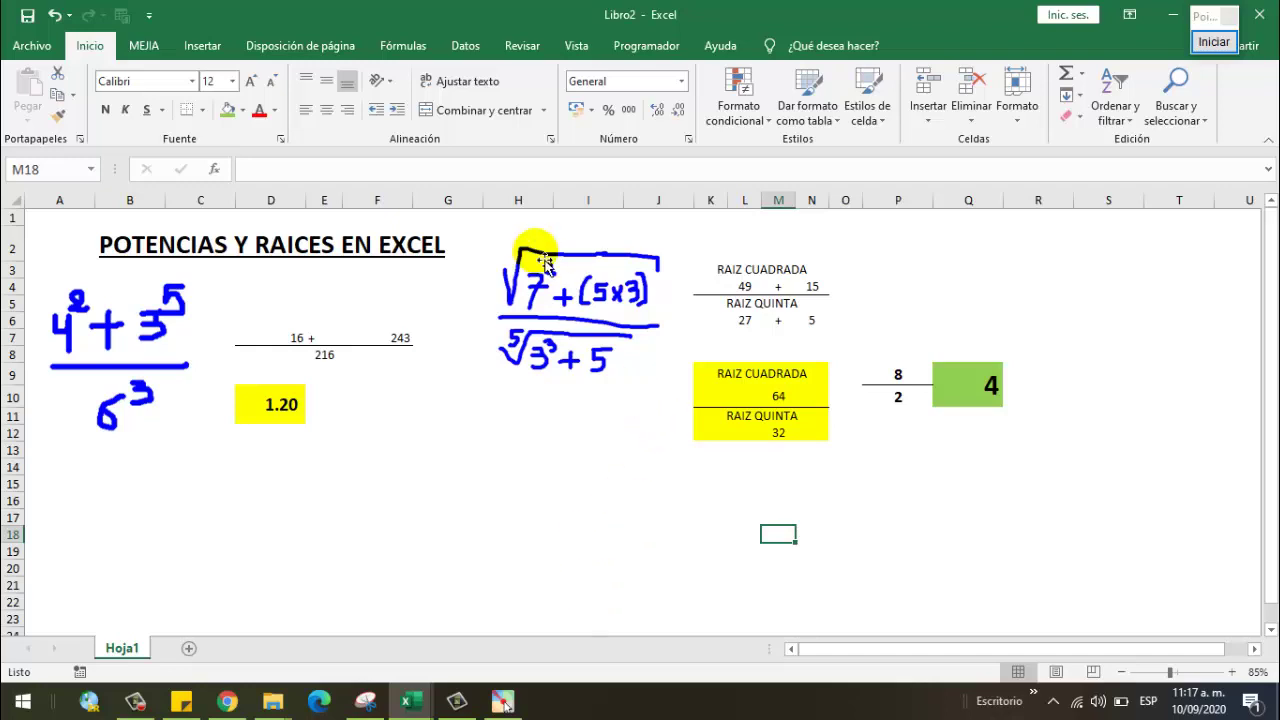
left_click(750, 397)
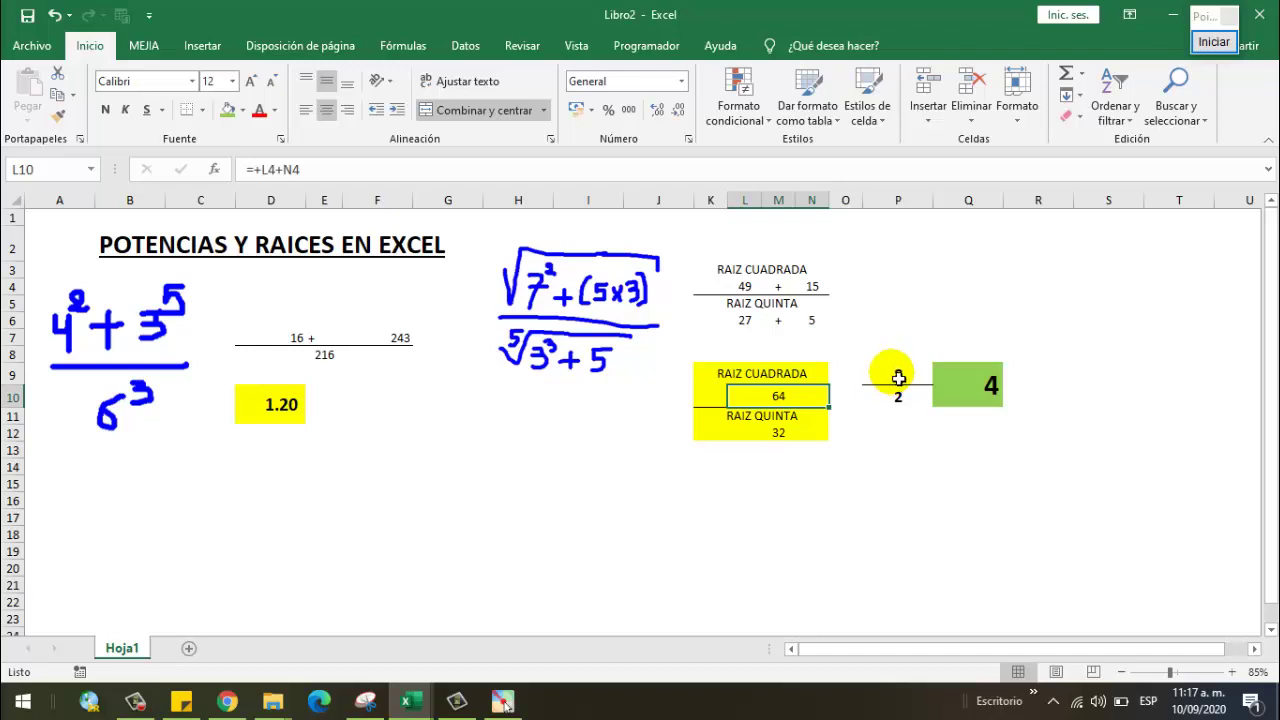
left_click(899, 378)
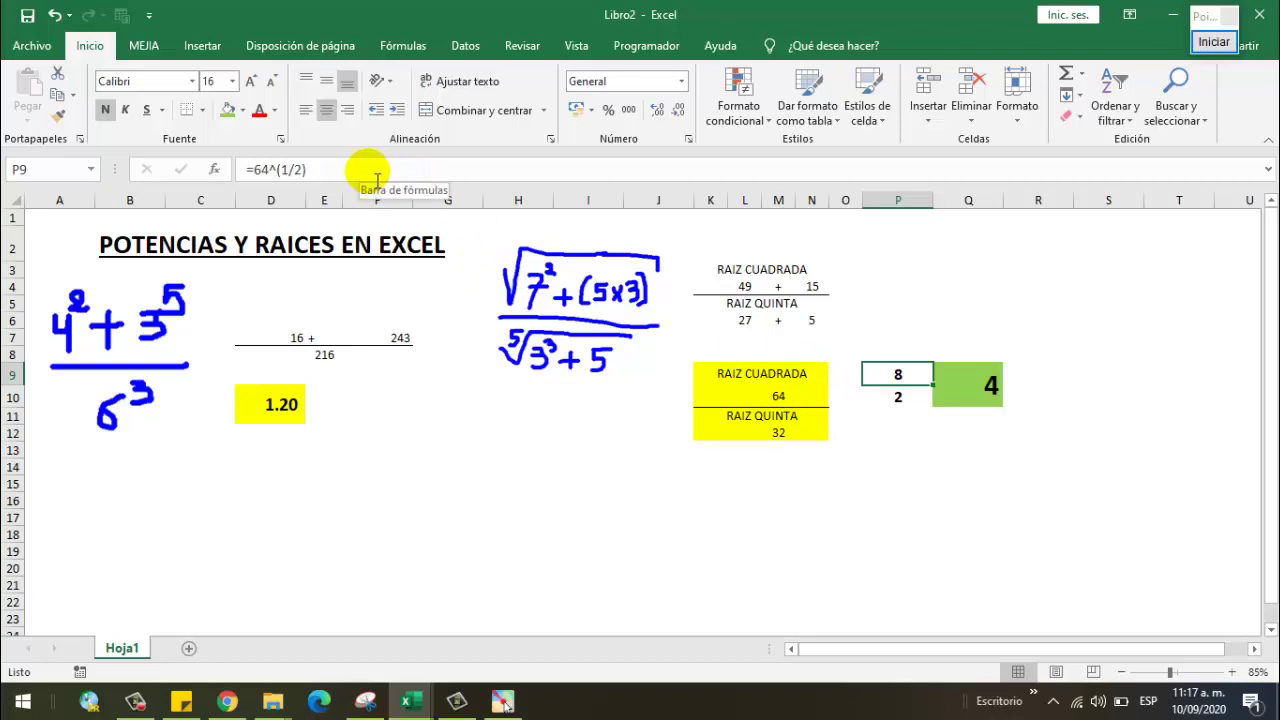
left_click(898, 399)
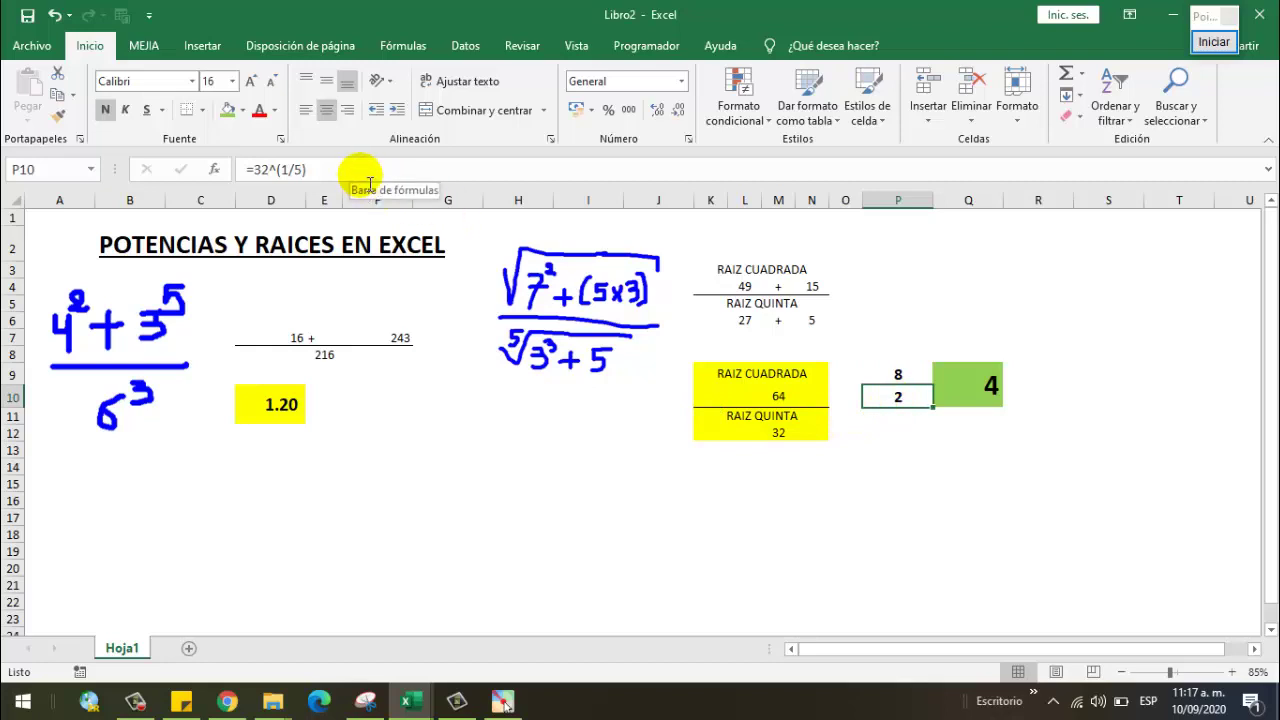
left_click(945, 466)
left_click(980, 397)
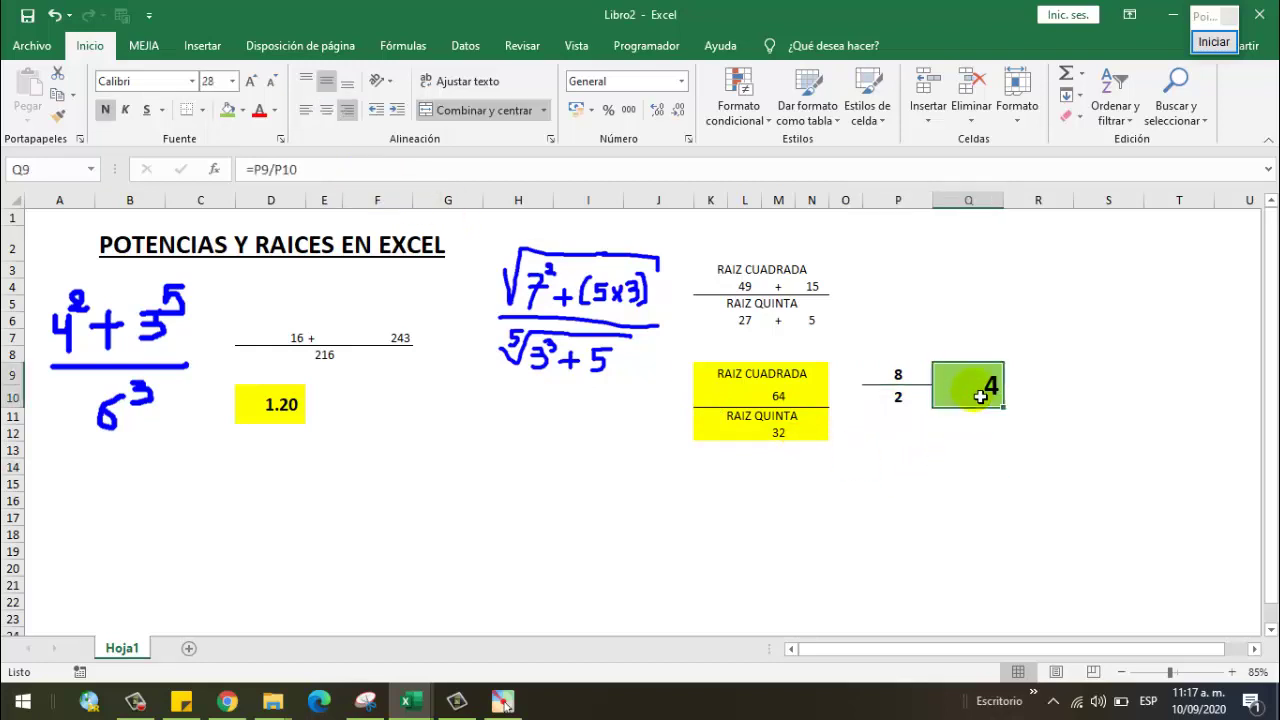